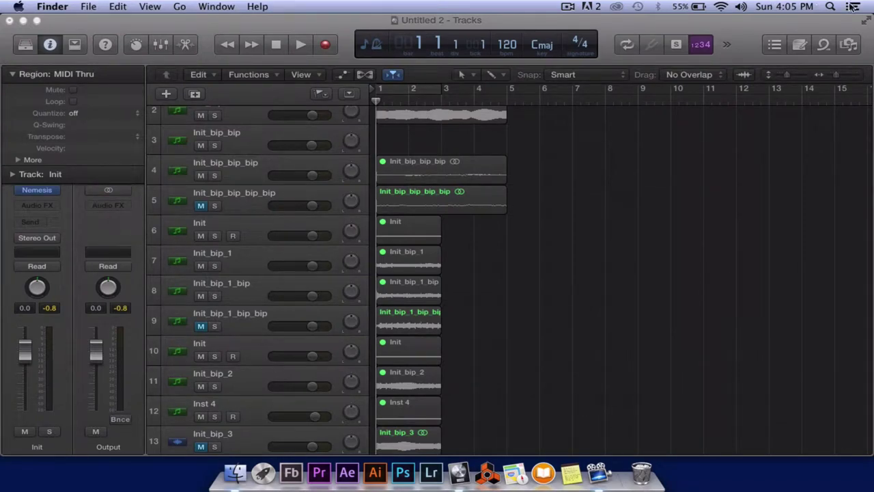
# - Expand the Tracks window to full screen and turn on the cycle range over bars 1 and 2
pyautogui.click(866, 23)
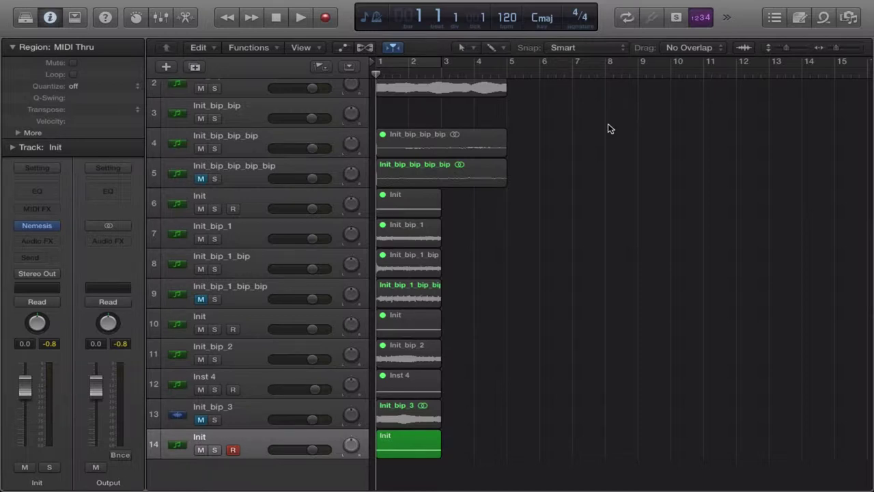
pyautogui.click(391, 68)
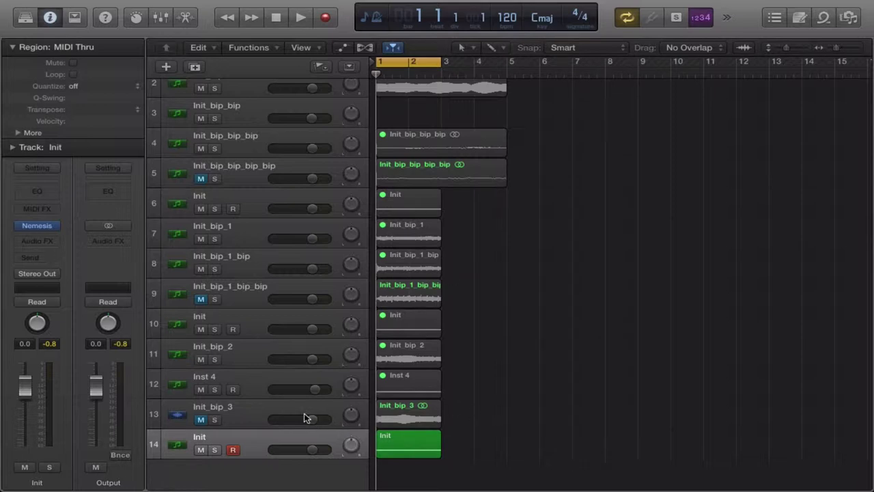
pyautogui.moveTo(583, 263); pyautogui.dragTo(537, 55)
pyautogui.moveTo(522, 89); pyautogui.dragTo(553, 407)
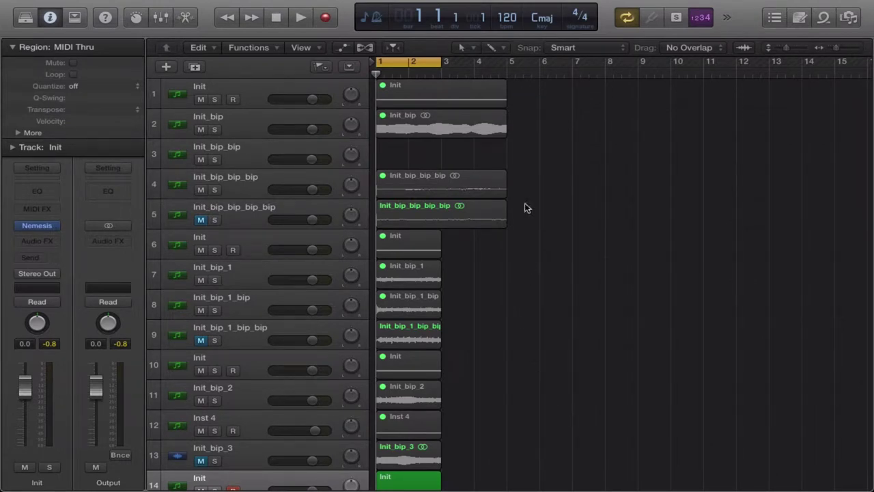
pyautogui.moveTo(522, 94); pyautogui.dragTo(518, 363)
pyautogui.moveTo(523, 89); pyautogui.dragTo(523, 481)
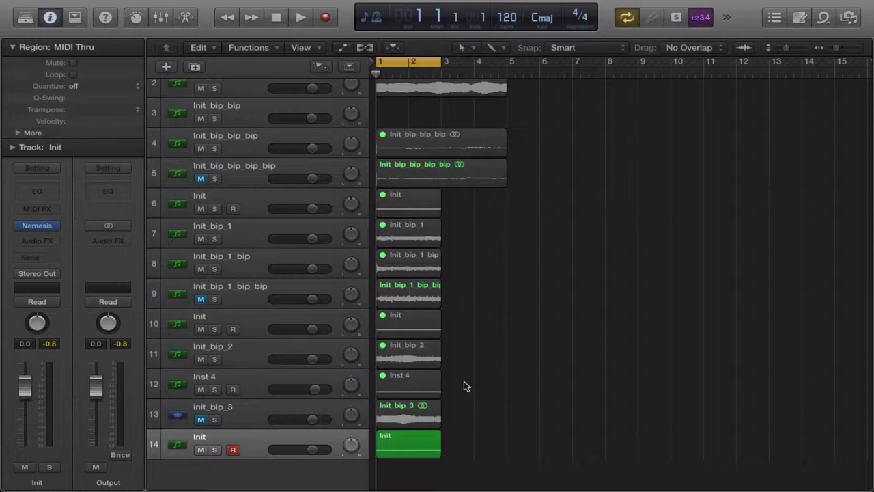
# - Play the cycled Init region on track 14 to hear the finished sound, and stop playback
pyautogui.press('space')
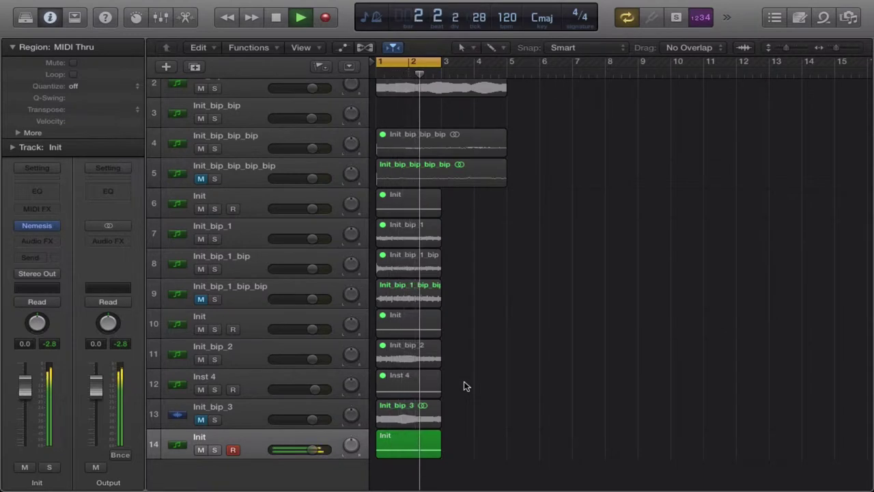
pyautogui.press('space')
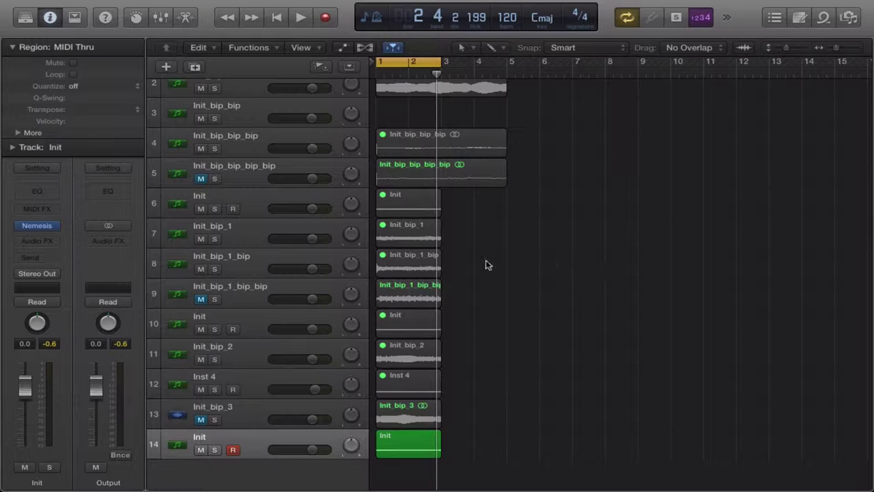
# - Open the Nemesis synth on the Init track with its header hidden, and reset the patch with Init all
pyautogui.click(41, 224)
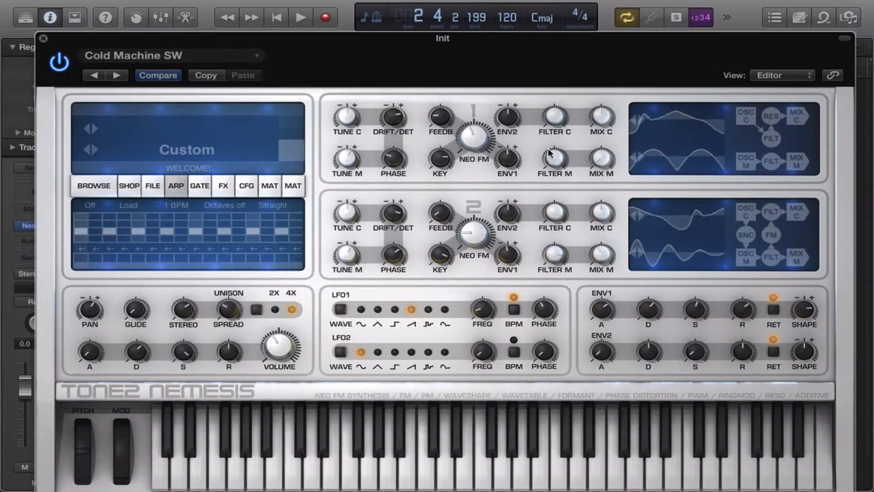
pyautogui.click(845, 39)
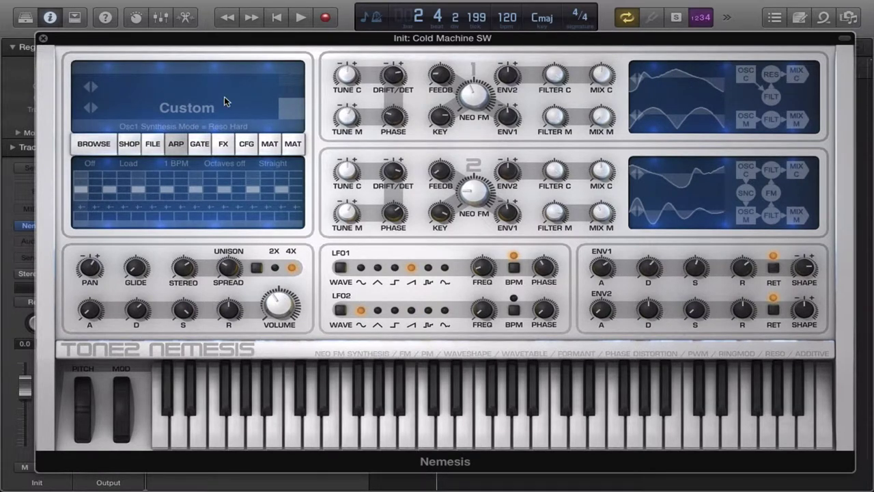
pyautogui.click(153, 145)
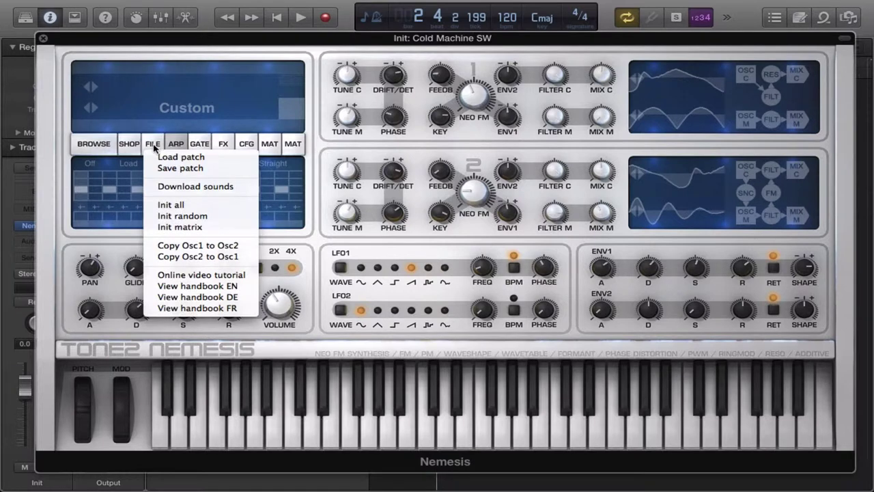
pyautogui.click(181, 202)
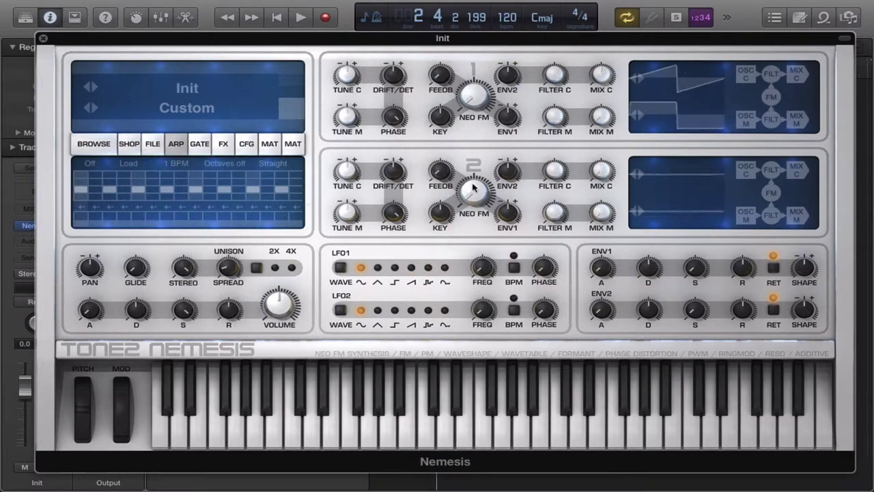
pyautogui.click(765, 86)
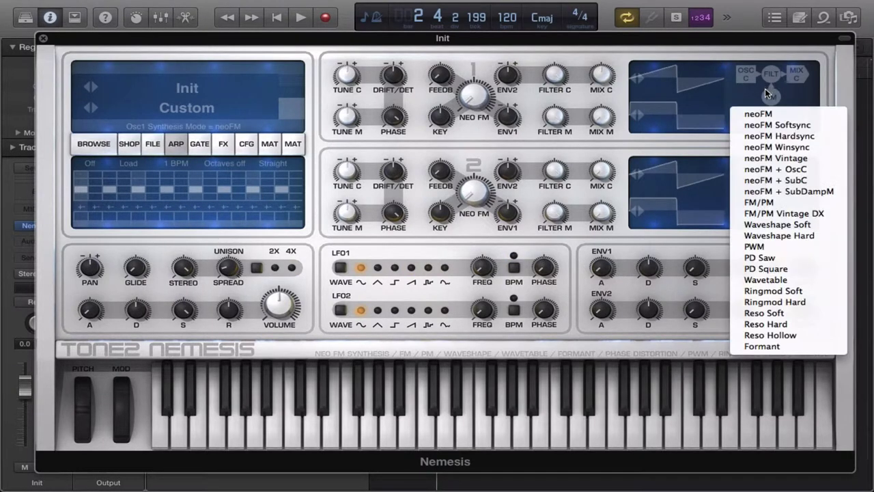
pyautogui.click(589, 92)
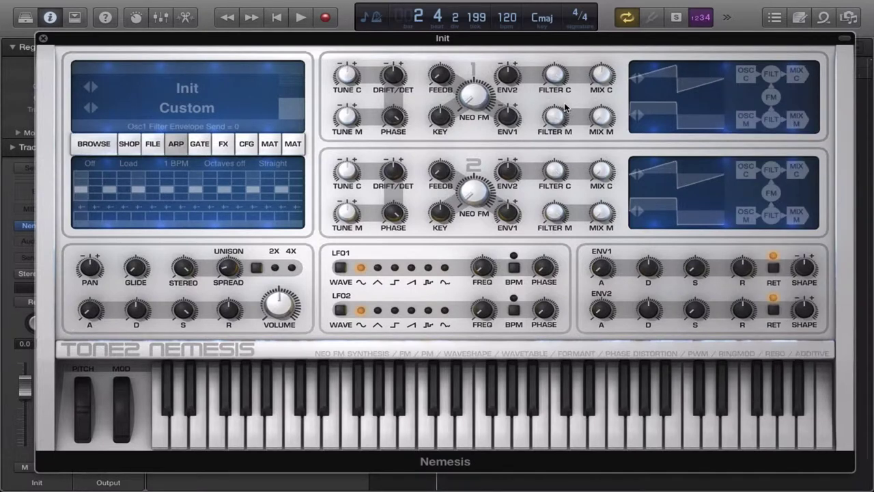
pyautogui.click(696, 82)
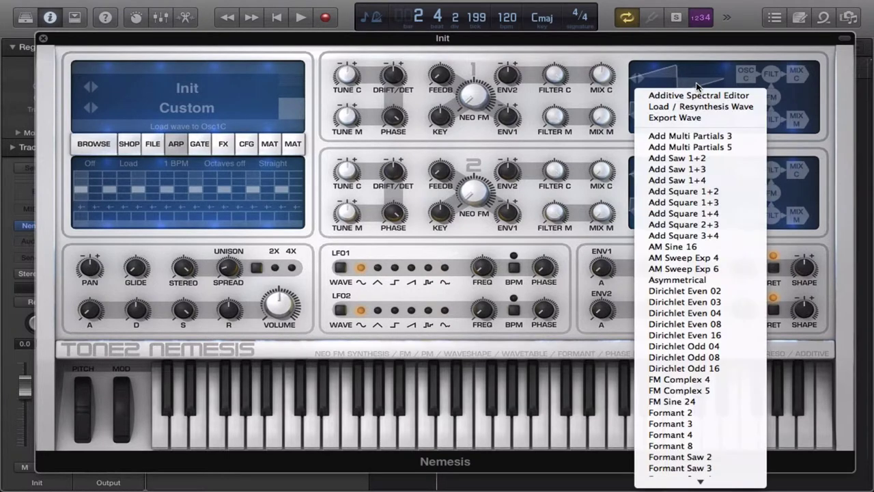
pyautogui.click(650, 50)
# - Reshape the harmonics of oscillator 1's carrier and modulator in the Additive Spectral Editor, and exit the editor
pyautogui.click(665, 68)
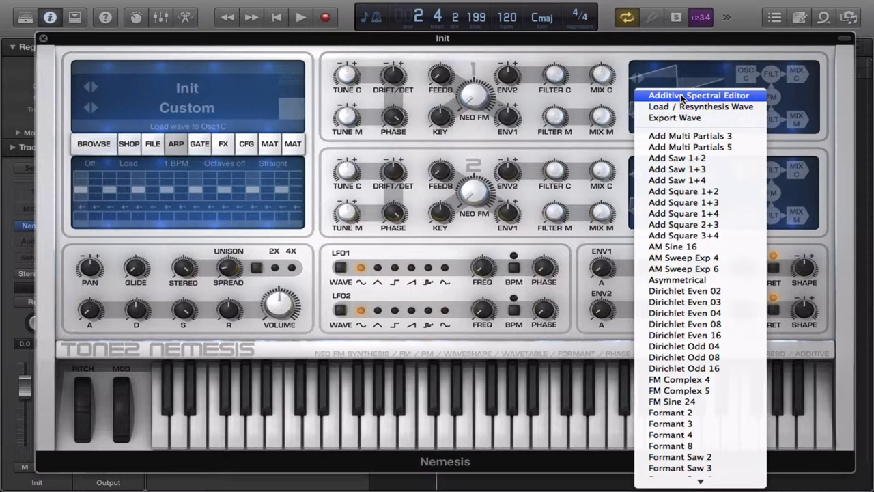
pyautogui.click(681, 97)
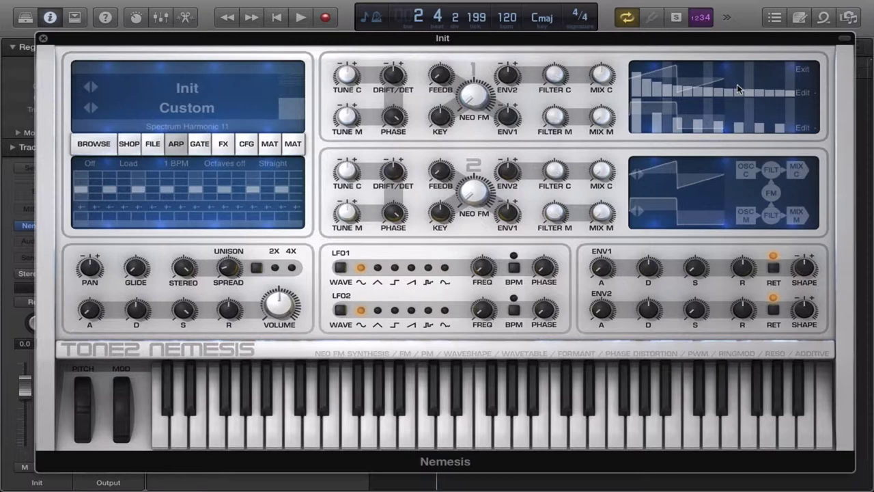
pyautogui.moveTo(649, 96)
pyautogui.mouseDown()
pyautogui.moveTo(650, 82)
pyautogui.moveTo(729, 71)
pyautogui.moveTo(733, 100)
pyautogui.moveTo(706, 80)
pyautogui.moveTo(689, 87)
pyautogui.moveTo(653, 77)
pyautogui.mouseUp()
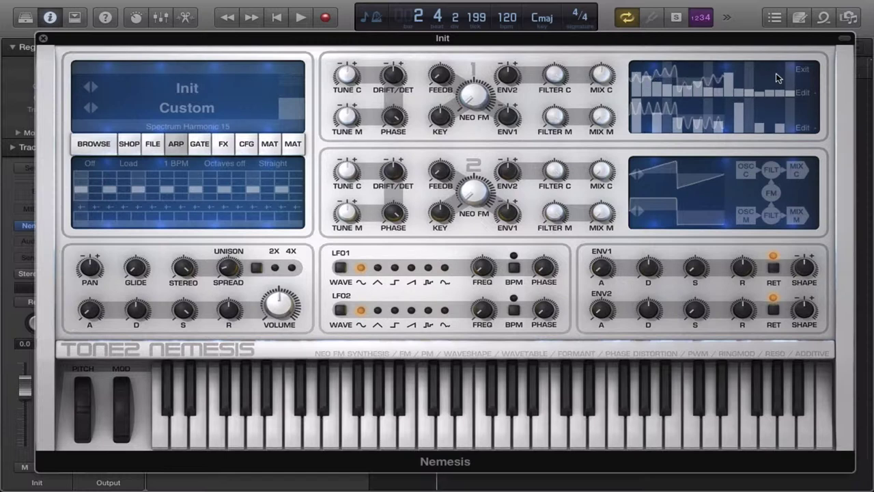
pyautogui.click(802, 70)
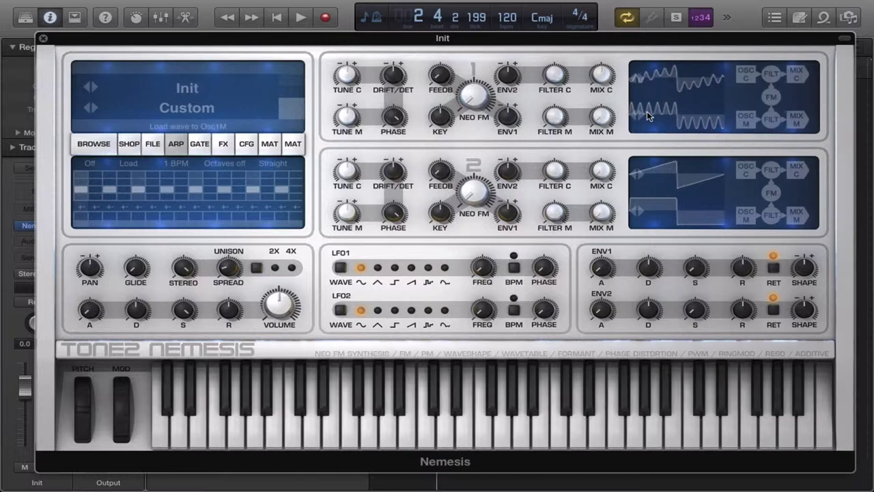
# - Reset the whole Nemesis patch with Init all to discard the edited waveforms
pyautogui.click(670, 122)
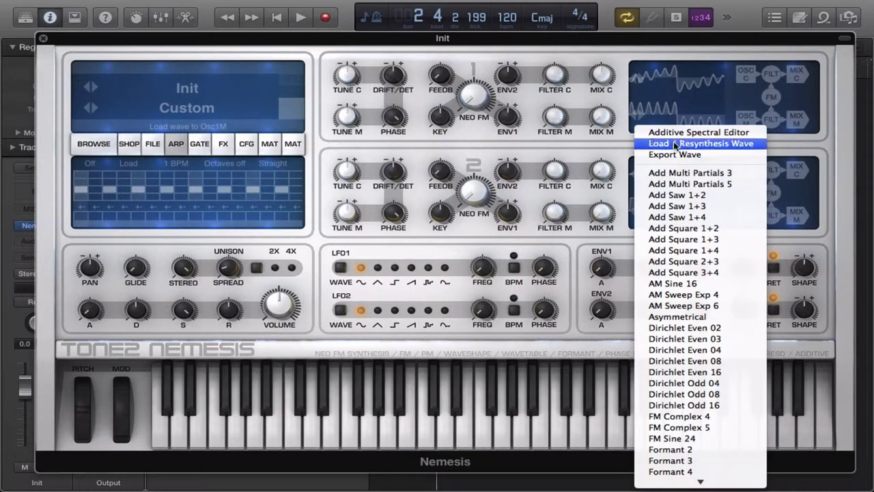
pyautogui.click(653, 108)
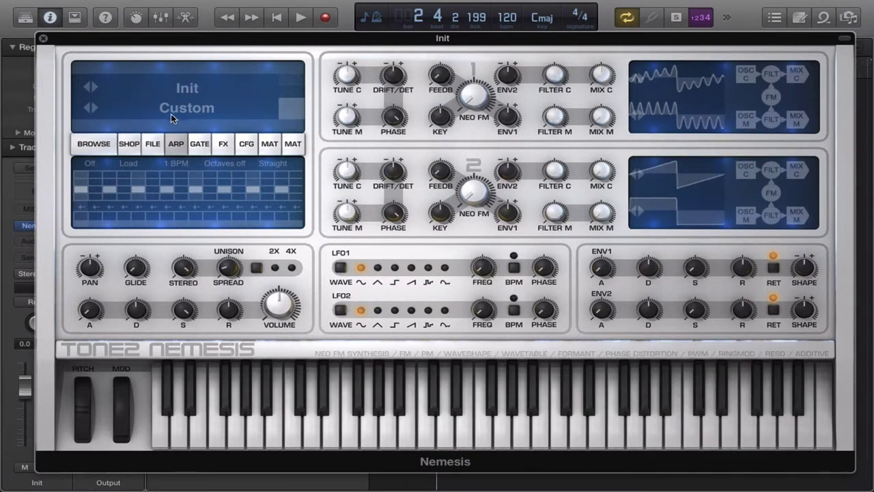
pyautogui.click(153, 143)
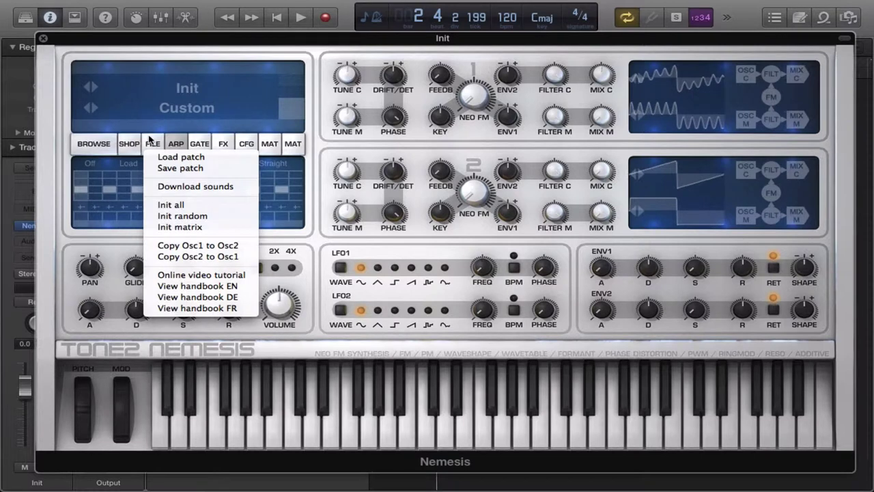
pyautogui.click(176, 205)
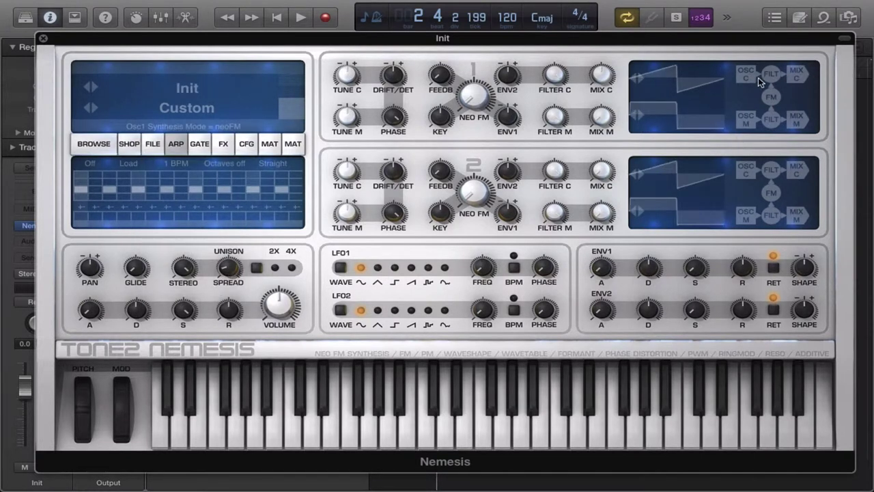
# - Load Nemesis Resamp.wav from Documents into oscillator 1's carrier and accept resynthesis to a single-cycle waveform
pyautogui.click(703, 80)
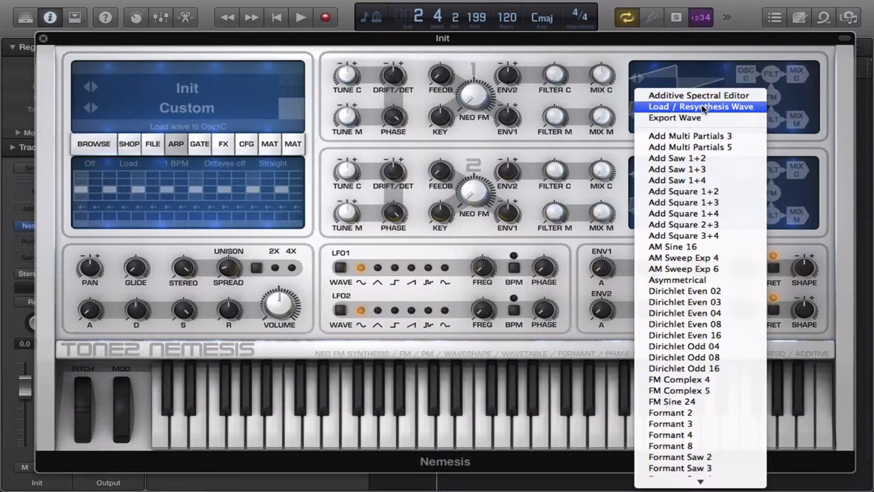
pyautogui.click(703, 109)
pyautogui.scroll(-10, 459, 314)
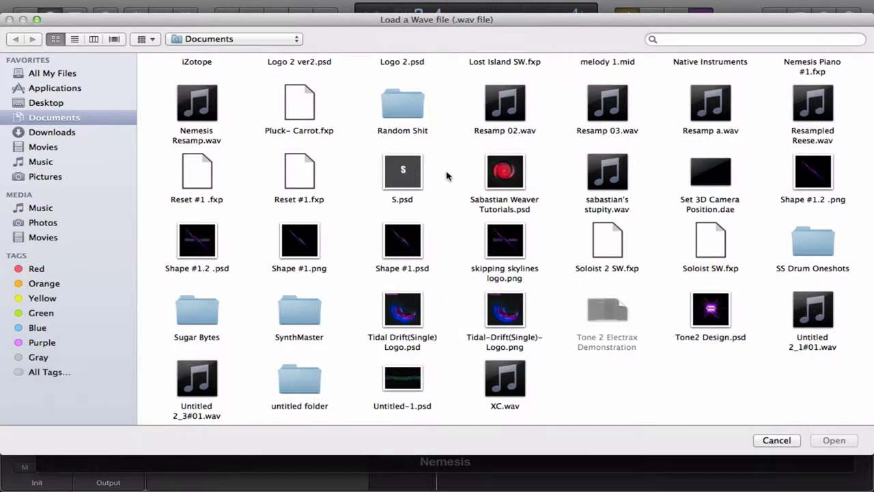
pyautogui.doubleClick(222, 107)
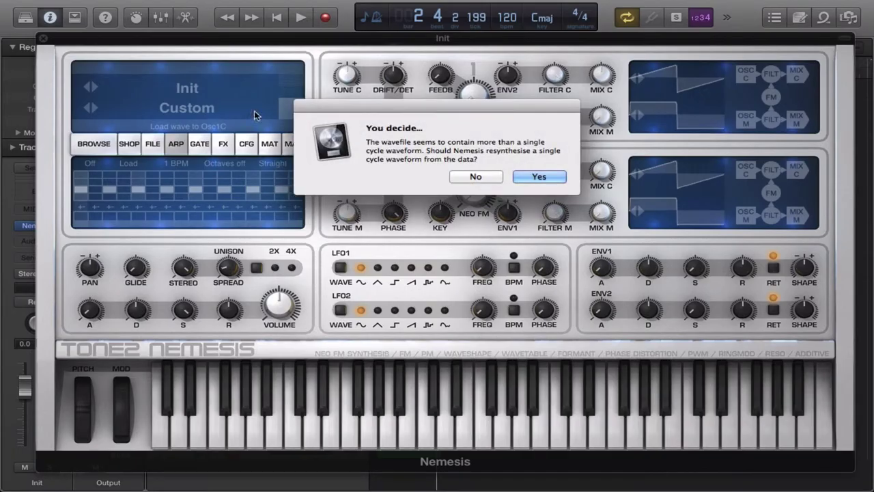
pyautogui.click(531, 177)
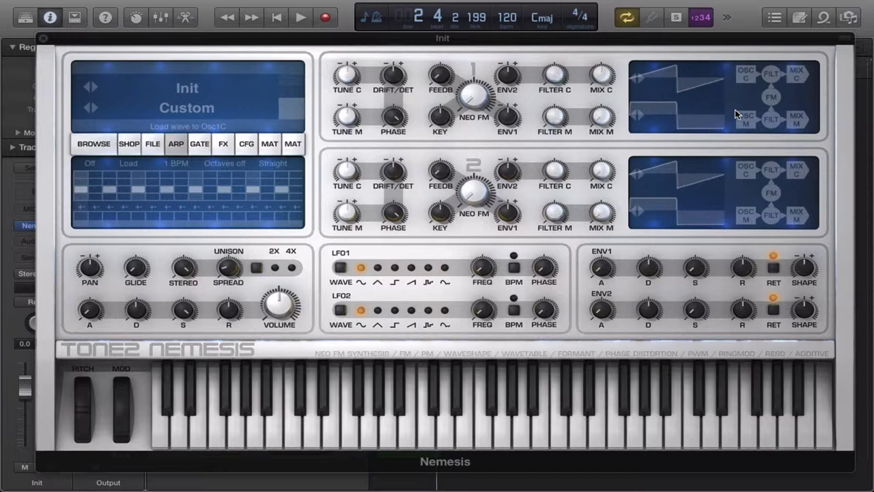
pyautogui.click(704, 88)
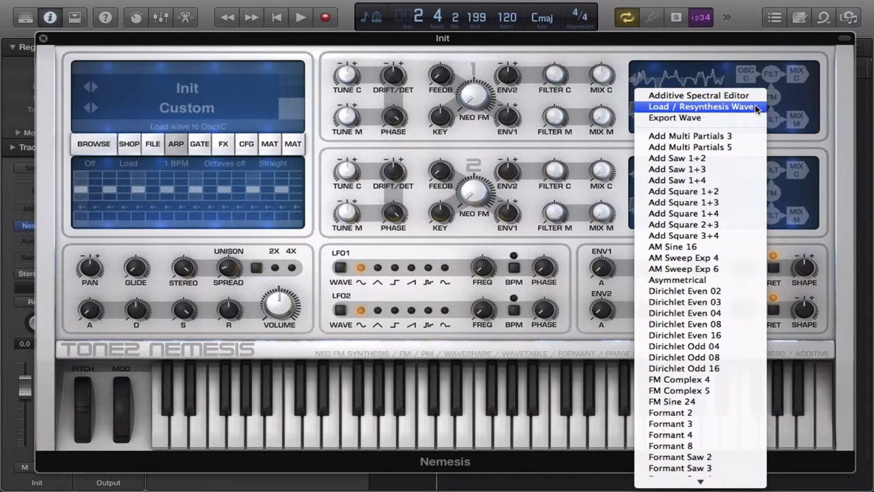
pyautogui.click(641, 49)
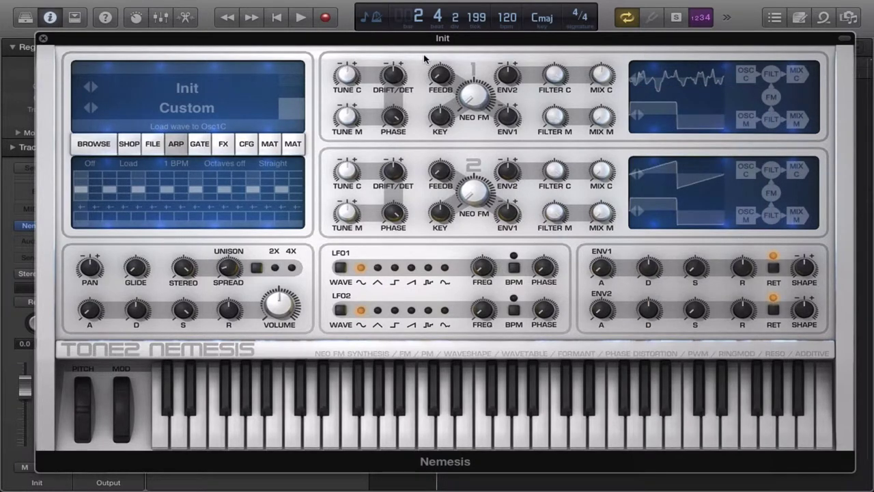
pyautogui.click(707, 89)
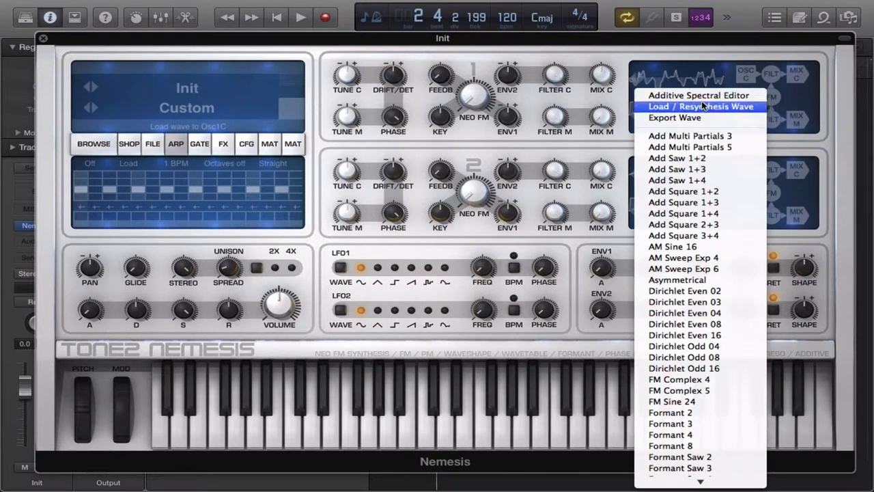
pyautogui.click(718, 66)
# - Redraw the harmonic levels of oscillator 1's resynthesised carrier wave in the Additive Spectral Editor
pyautogui.click(691, 82)
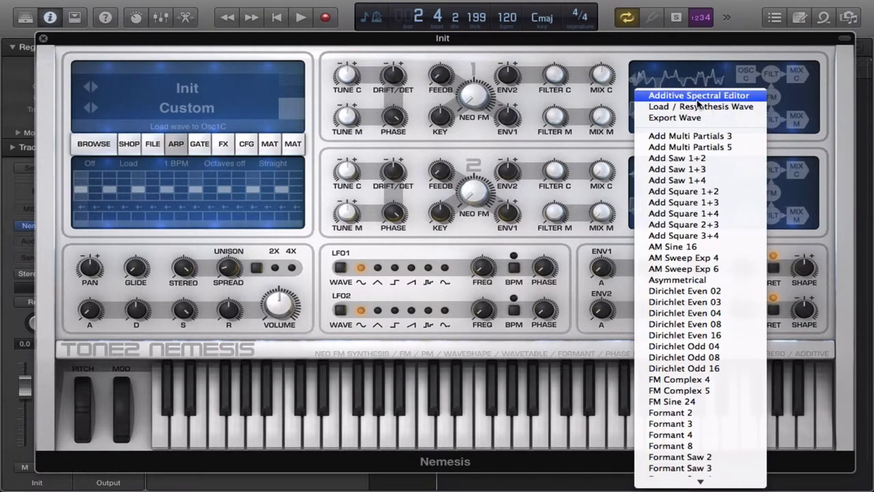
pyautogui.click(695, 97)
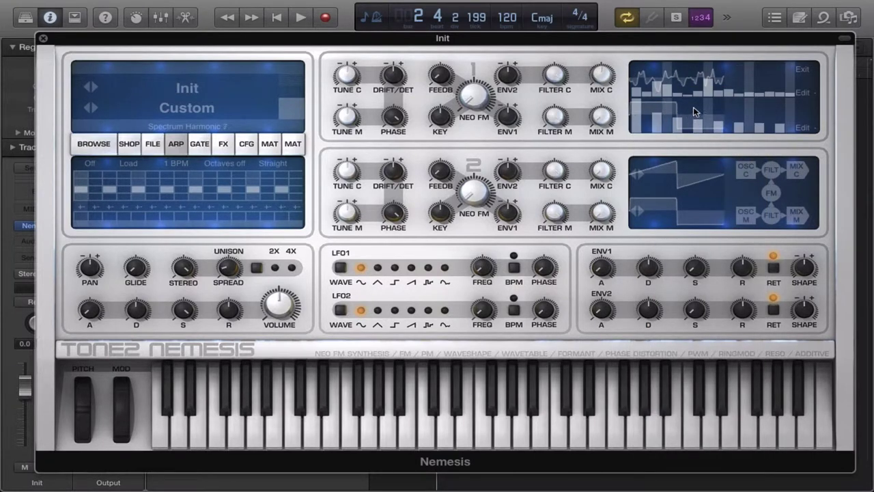
pyautogui.click(658, 92)
pyautogui.moveTo(658, 92)
pyautogui.mouseDown()
pyautogui.moveTo(651, 72)
pyautogui.moveTo(656, 93)
pyautogui.mouseUp()
pyautogui.click(706, 84)
pyautogui.moveTo(707, 88); pyautogui.dragTo(702, 77)
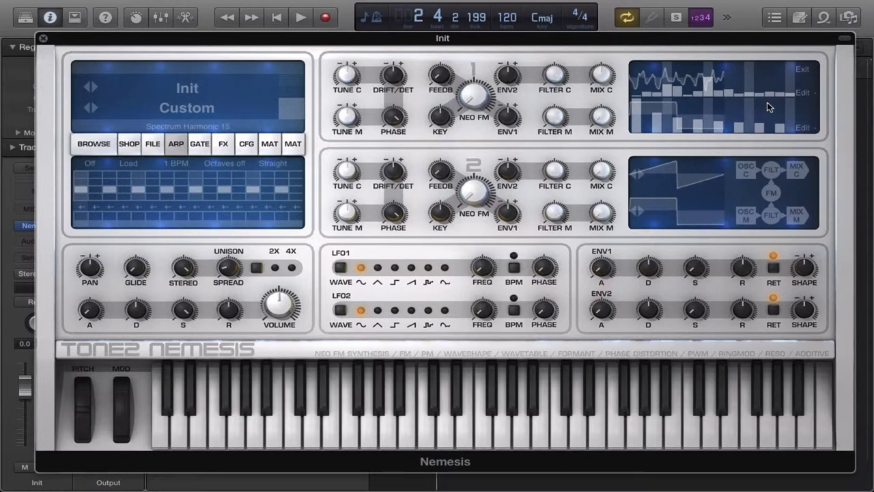
pyautogui.click(804, 92)
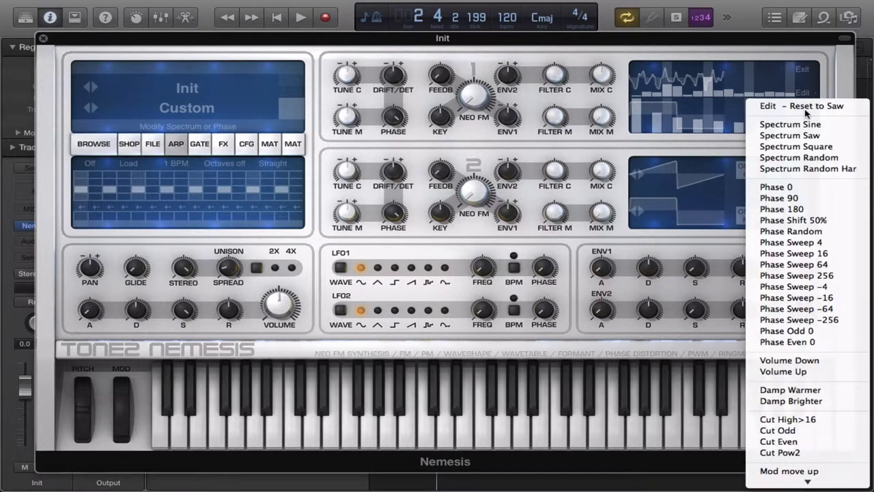
pyautogui.scroll(-5, 789, 418)
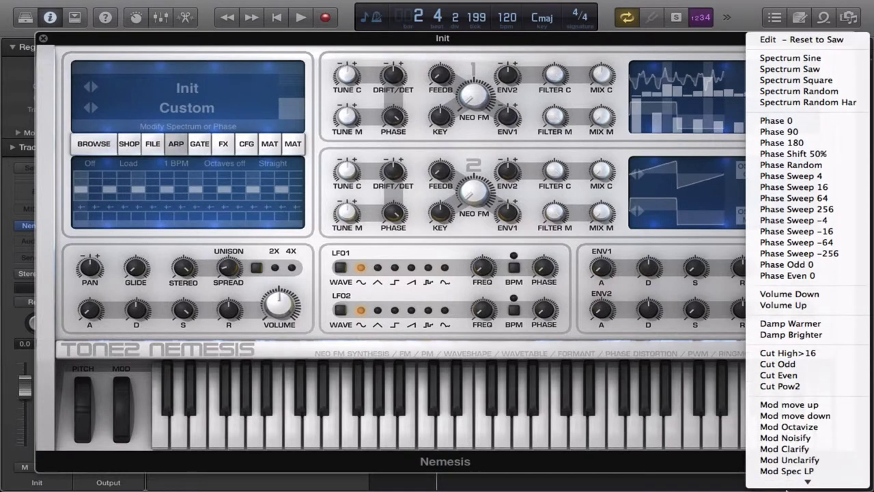
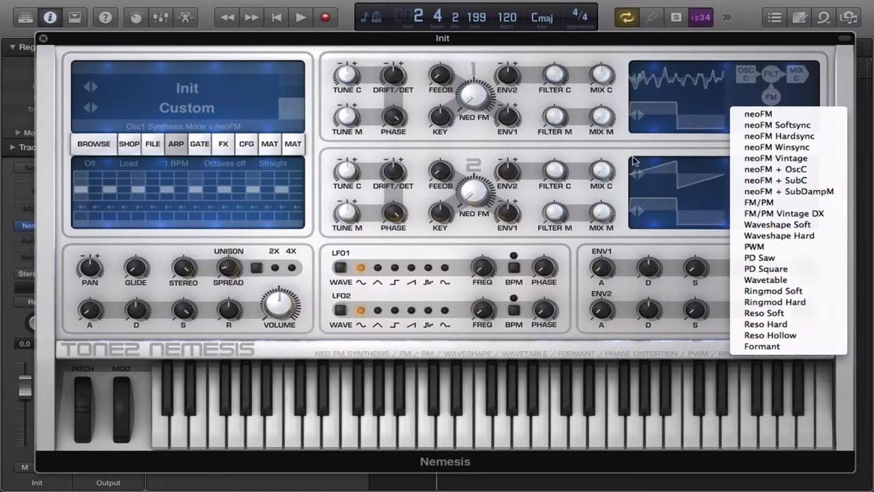
pyautogui.click(579, 148)
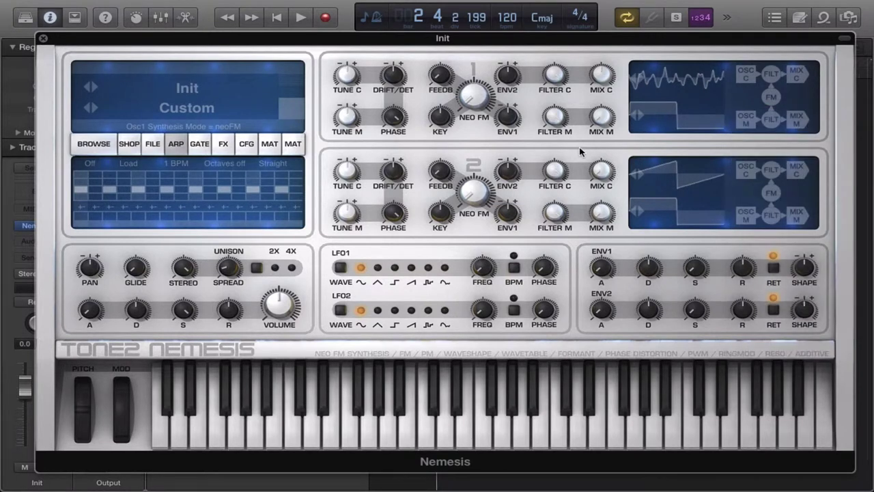
# - Set oscillator 1's synthesis mode to neoFM Hardsync and open its modulator wave in the Additive Spectral Editor
pyautogui.click(774, 82)
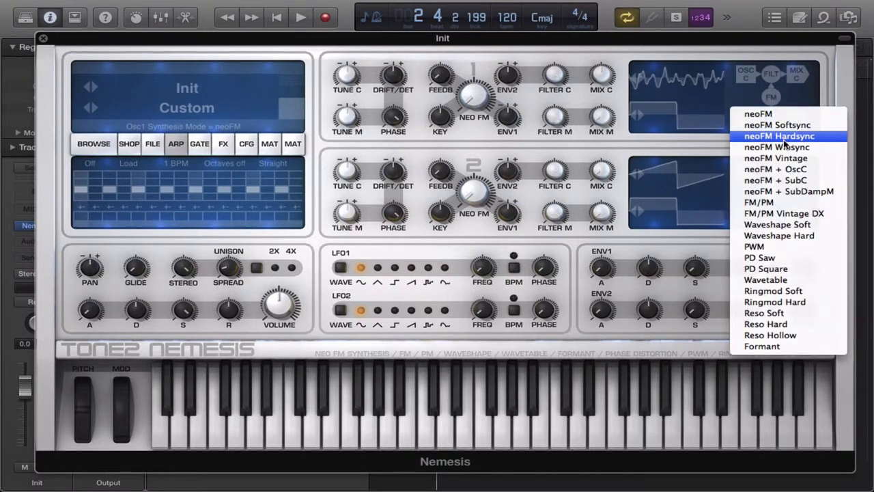
pyautogui.click(783, 138)
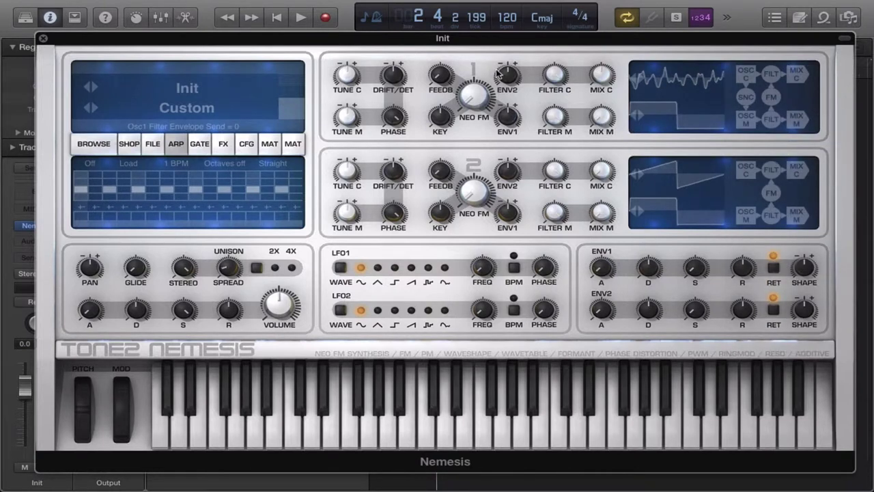
pyautogui.click(667, 118)
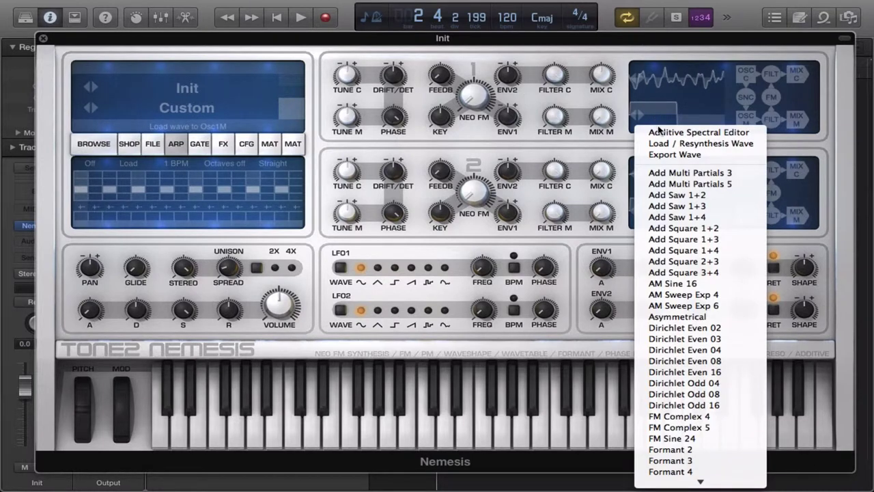
pyautogui.click(663, 133)
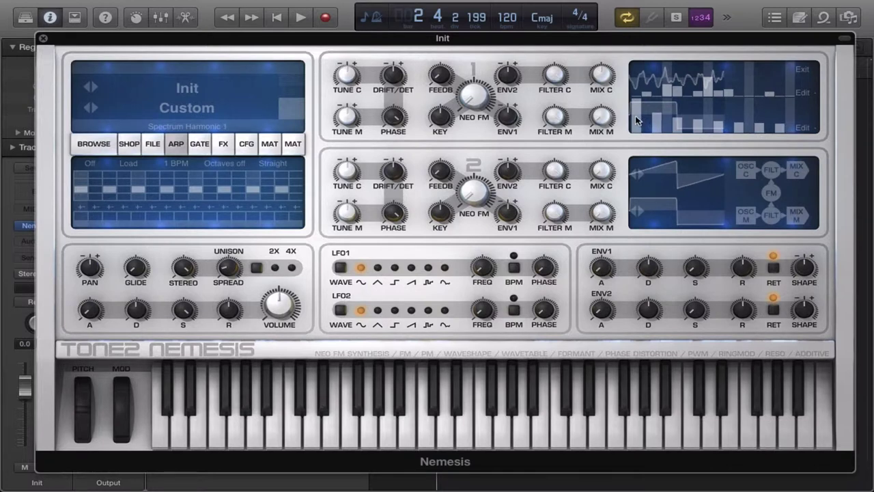
# - Redraw the levels of harmonics 1, 3, 5 and 7 in oscillator 1's modulator wave
pyautogui.click(636, 123)
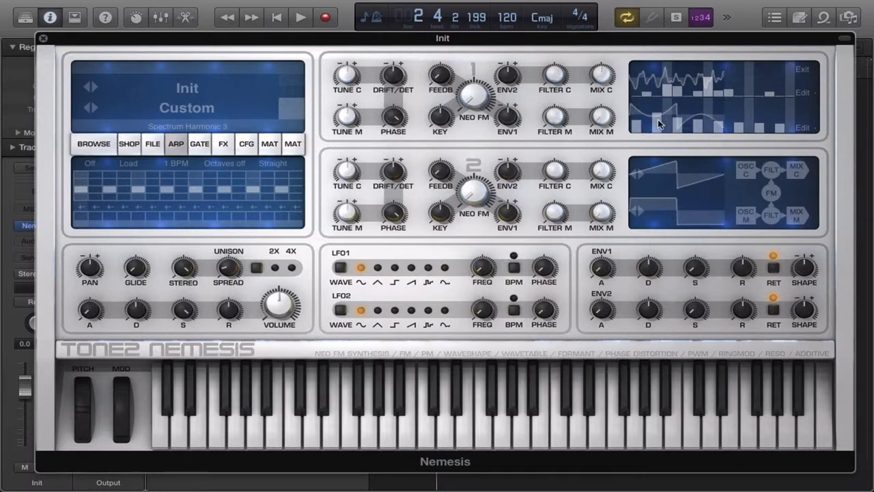
pyautogui.click(654, 123)
pyautogui.click(656, 125)
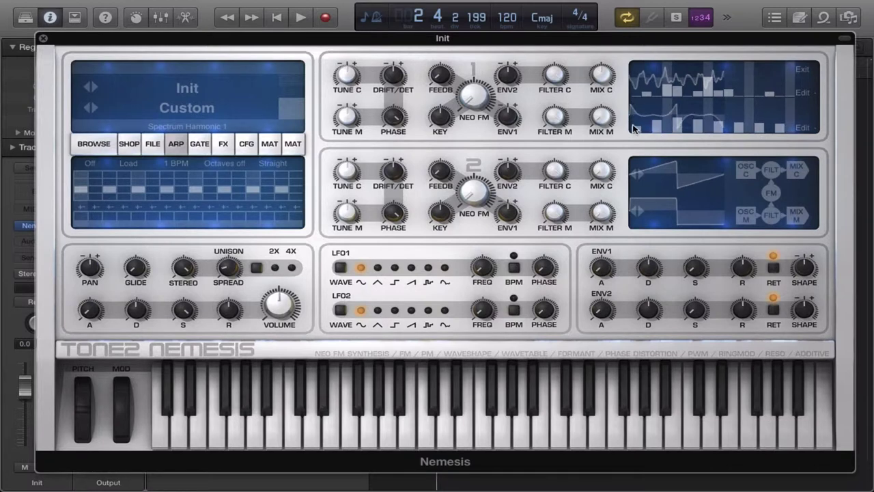
pyautogui.click(676, 114)
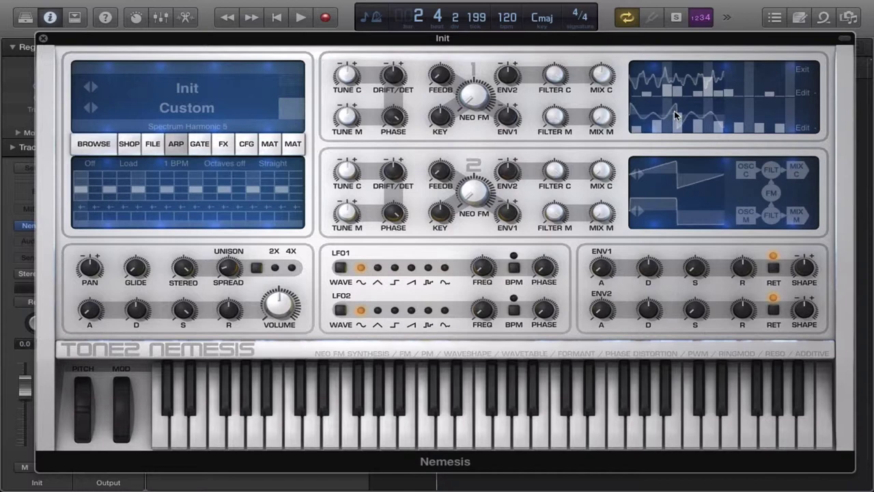
pyautogui.click(676, 120)
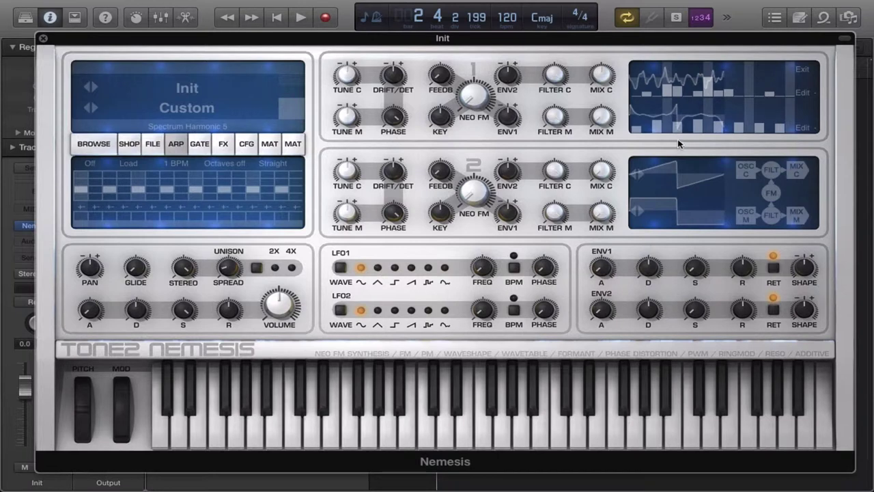
pyautogui.click(676, 125)
pyautogui.click(696, 115)
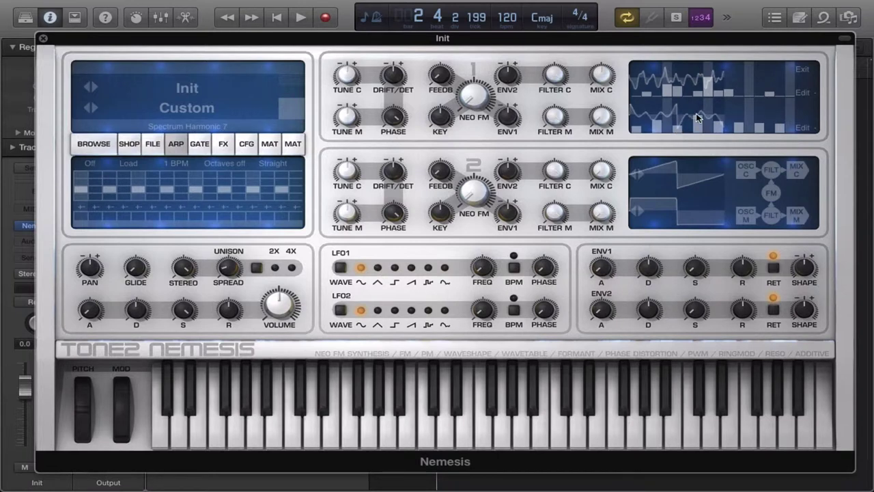
pyautogui.click(698, 119)
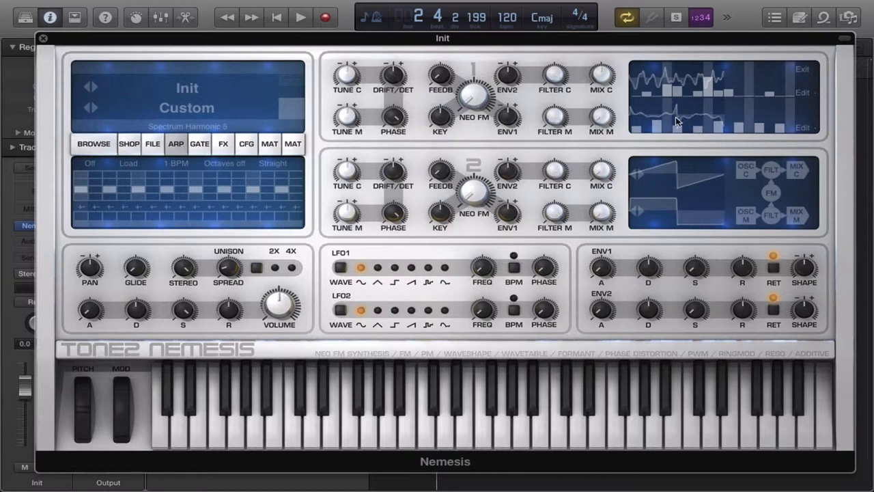
pyautogui.click(675, 121)
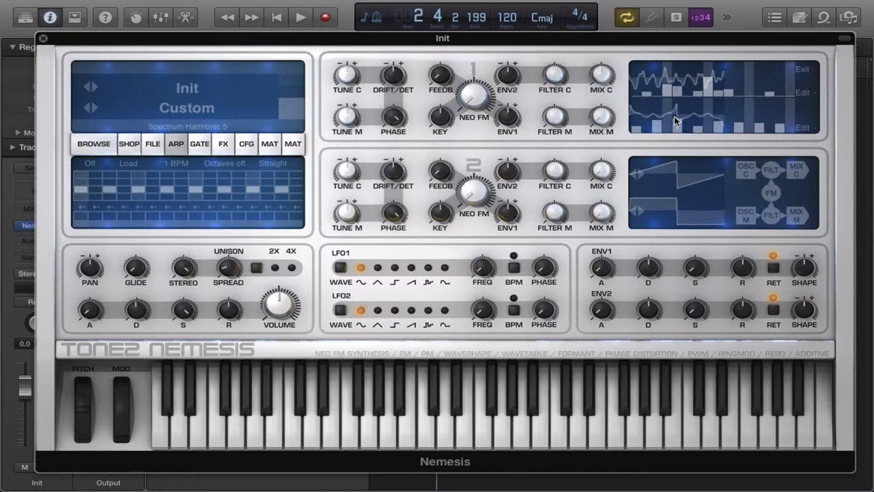
# - Raise the upper harmonics of oscillator 1's modulator wave, around harmonics 10 to 13
pyautogui.click(730, 116)
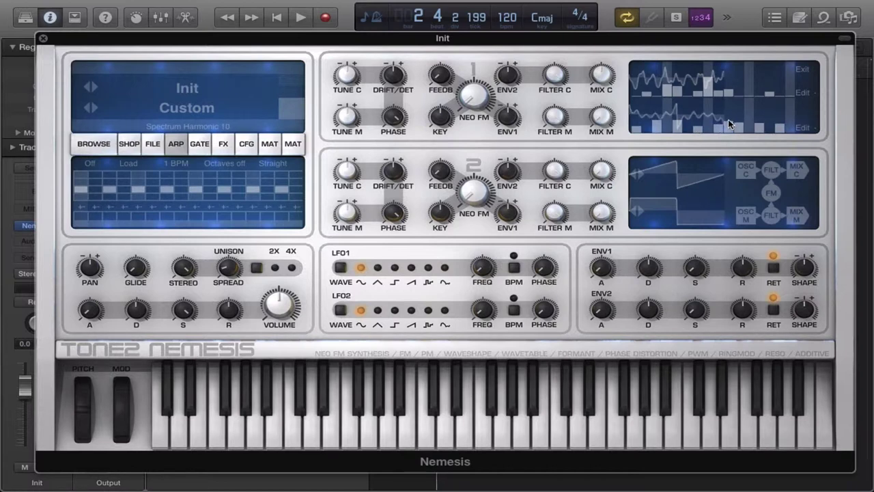
pyautogui.moveTo(727, 123); pyautogui.dragTo(722, 73)
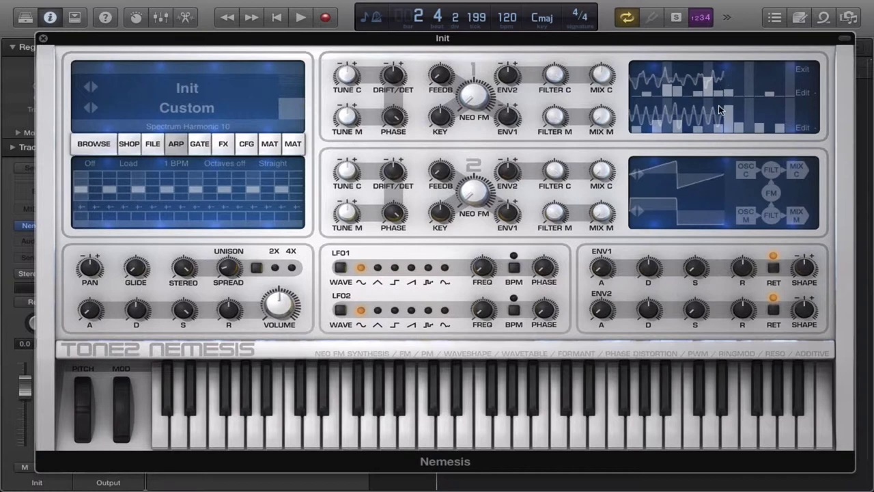
pyautogui.moveTo(719, 108); pyautogui.dragTo(722, 117)
pyautogui.click(750, 116)
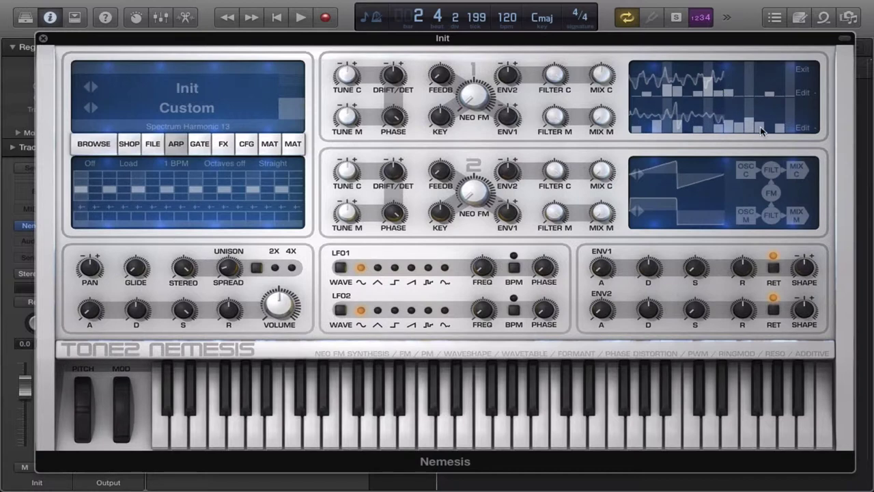
pyautogui.click(758, 125)
pyautogui.click(751, 123)
# - Exit the Additive Spectral Editor and audition the patch with the Musical Typing keyboard
pyautogui.click(804, 70)
pyautogui.press('super+k')
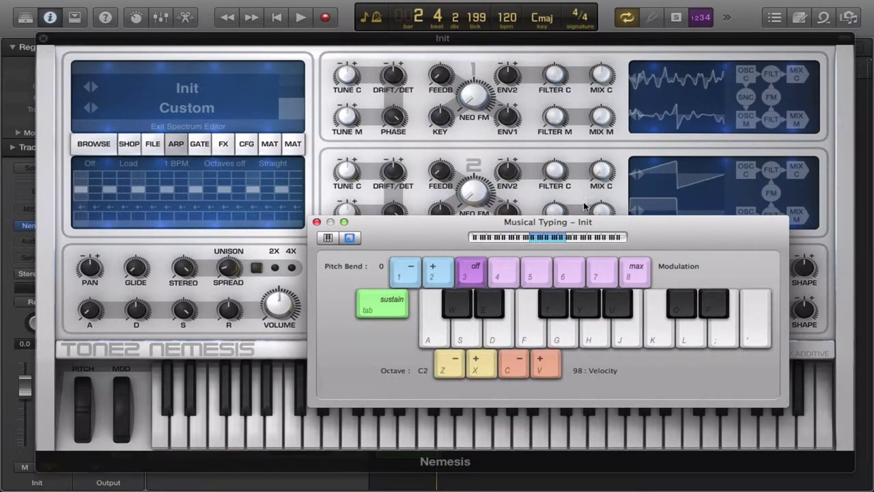
pyautogui.press('super+k')
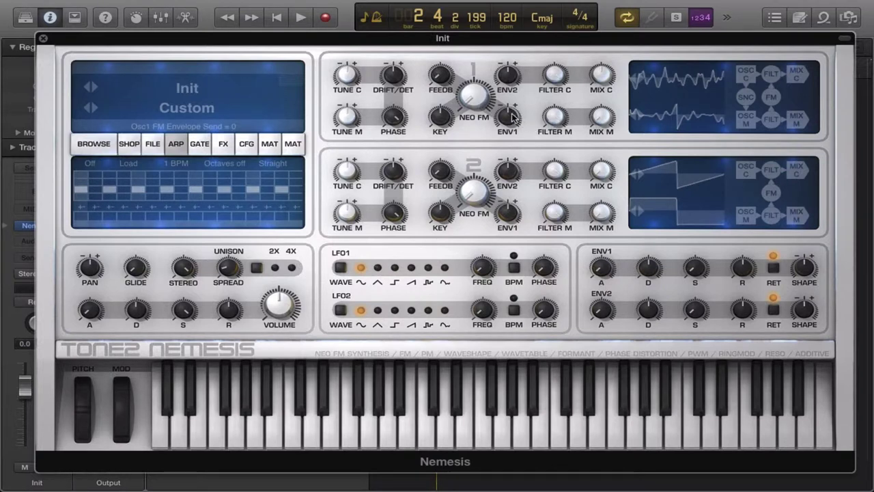
# - Send envelope 1 to oscillator 1's FM amount and lengthen the envelope's attack and decay
pyautogui.moveTo(514, 69); pyautogui.dragTo(514, 80)
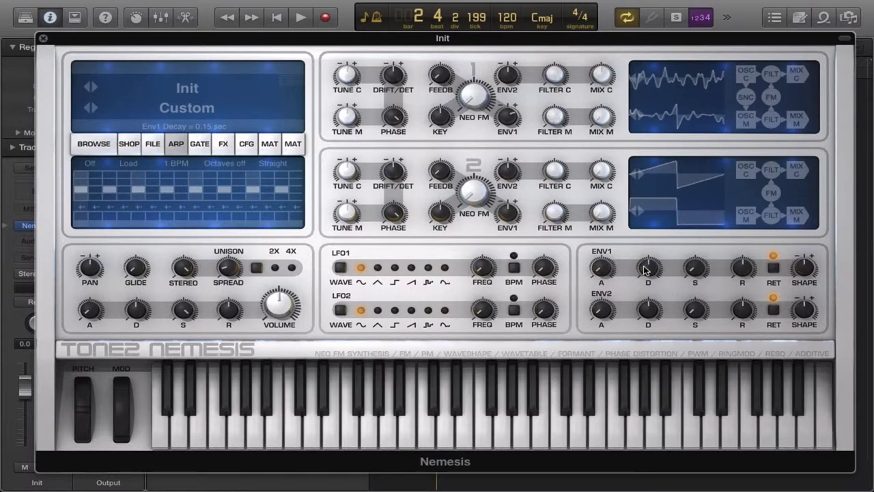
pyautogui.moveTo(645, 270); pyautogui.dragTo(644, 239)
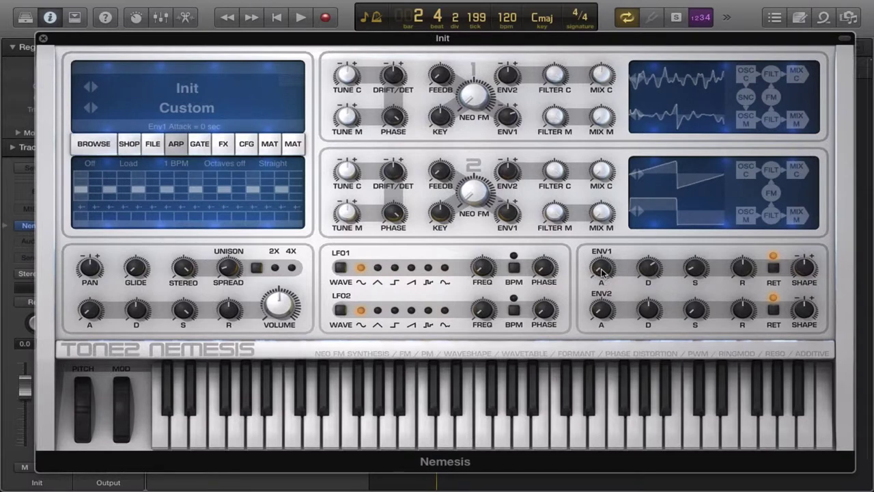
pyautogui.moveTo(601, 272); pyautogui.dragTo(603, 241)
# - Raise oscillator 1's NEO FM amount and adjust its drift/detune setting
pyautogui.moveTo(480, 100); pyautogui.dragTo(473, 74)
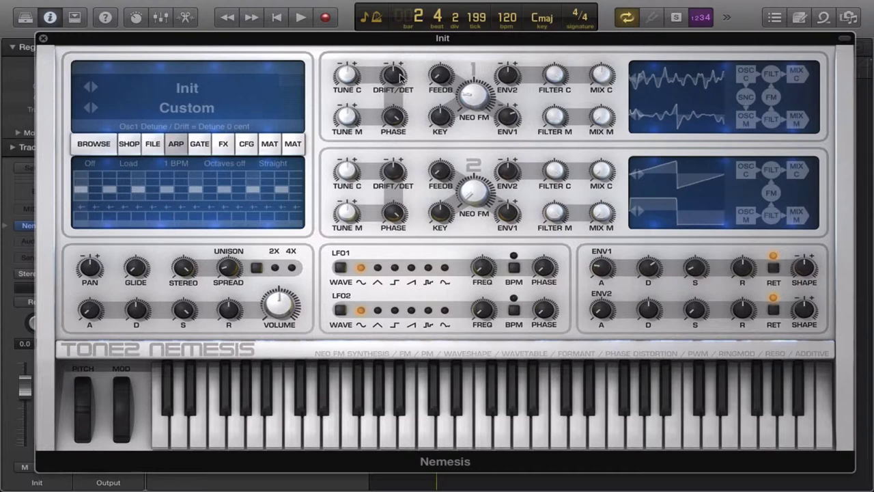
pyautogui.moveTo(399, 77); pyautogui.dragTo(387, 104)
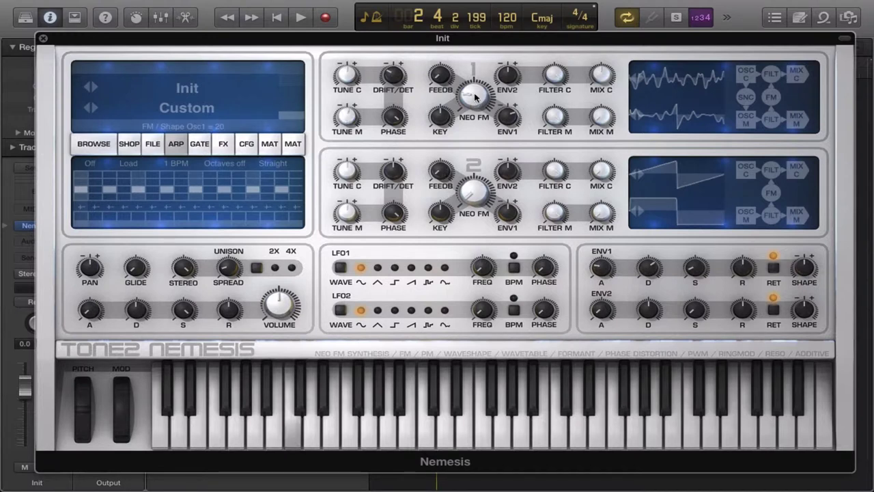
pyautogui.moveTo(476, 96); pyautogui.dragTo(475, 70)
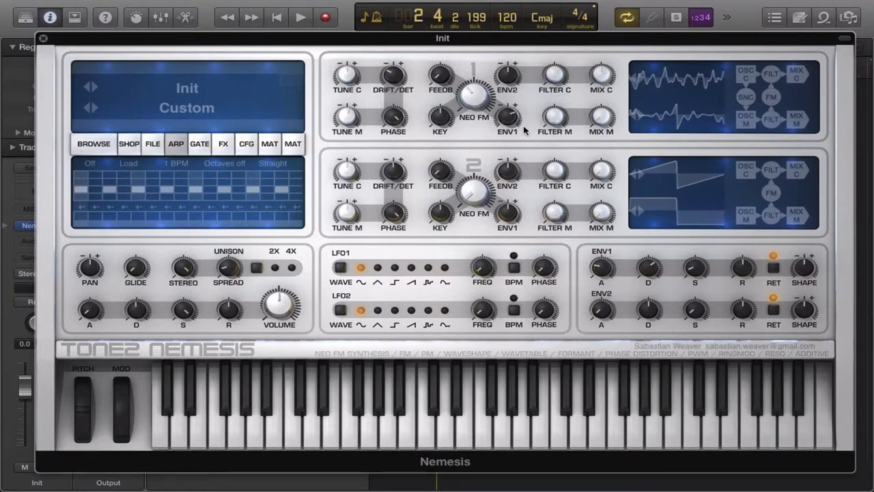
# - Reshape the harmonics of oscillator 1's carrier in the Additive Spectral Editor, emphasising harmonic 5, and exit the editor
pyautogui.click(713, 80)
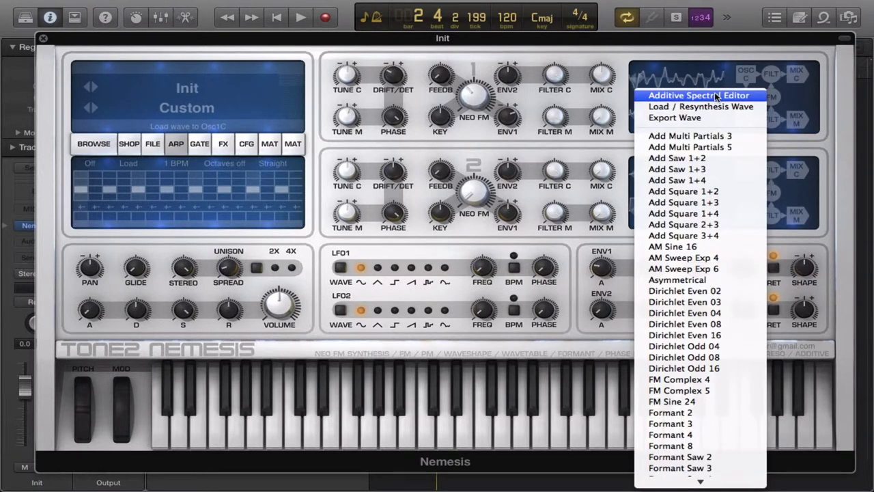
pyautogui.click(716, 96)
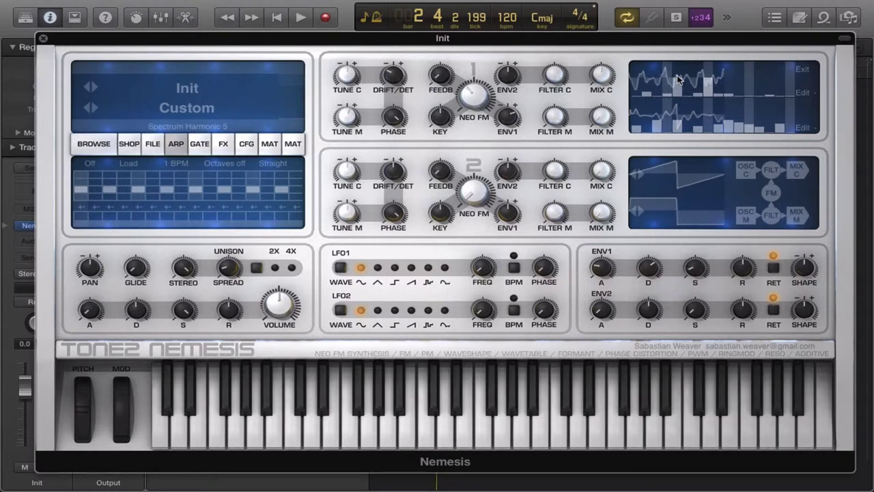
pyautogui.click(539, 176)
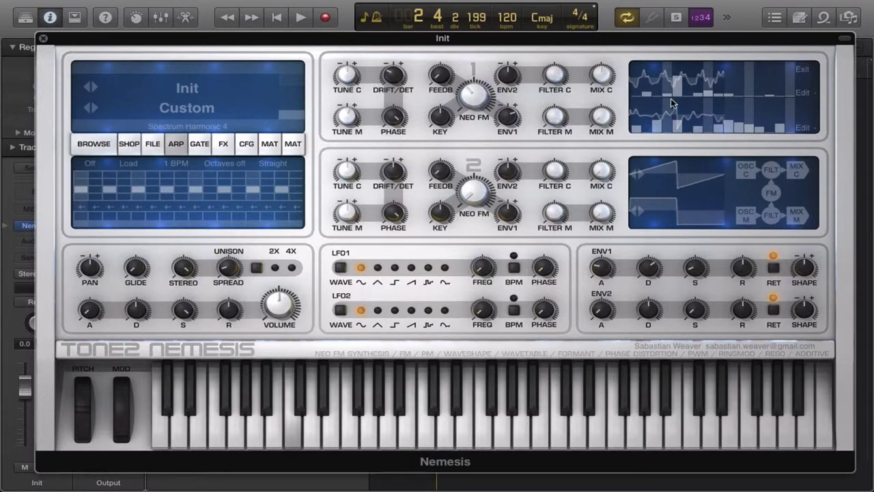
pyautogui.click(804, 71)
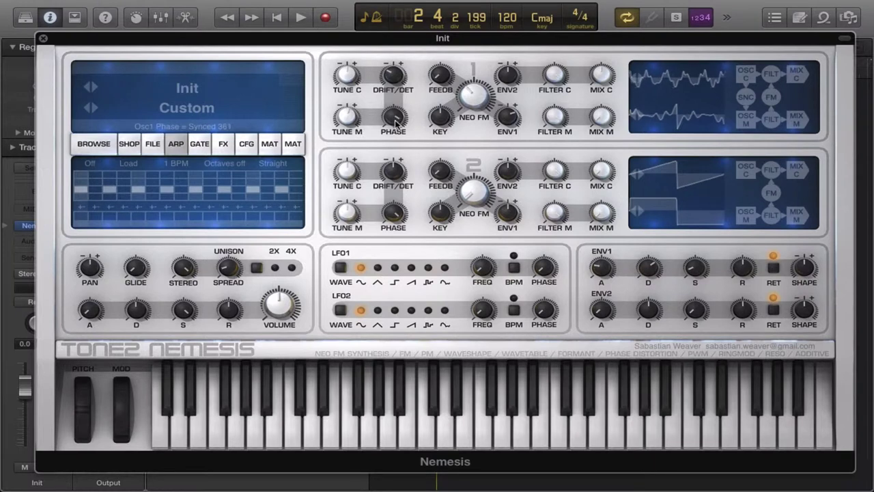
# - Set oscillator 1's phase to Synced 226 and lower its carrier filter
pyautogui.moveTo(396, 122); pyautogui.dragTo(392, 192)
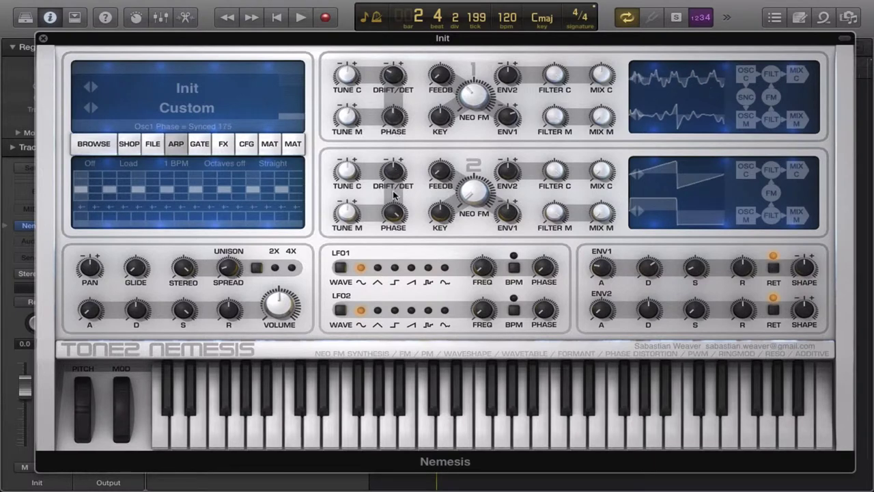
pyautogui.moveTo(394, 125); pyautogui.dragTo(395, 95)
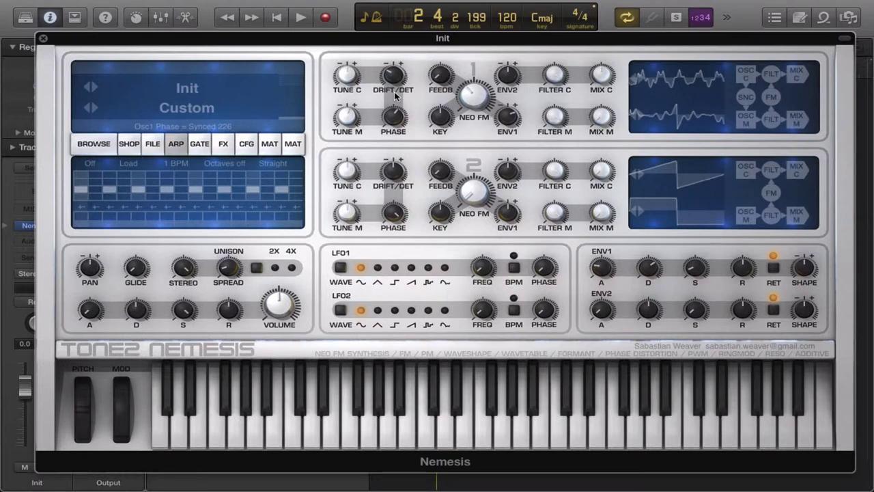
pyautogui.moveTo(555, 79); pyautogui.dragTo(548, 167)
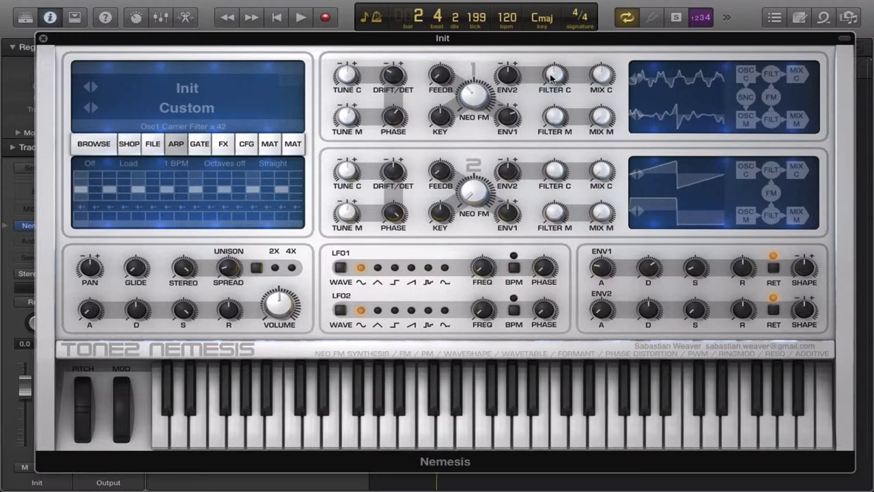
pyautogui.moveTo(552, 78); pyautogui.dragTo(553, 103)
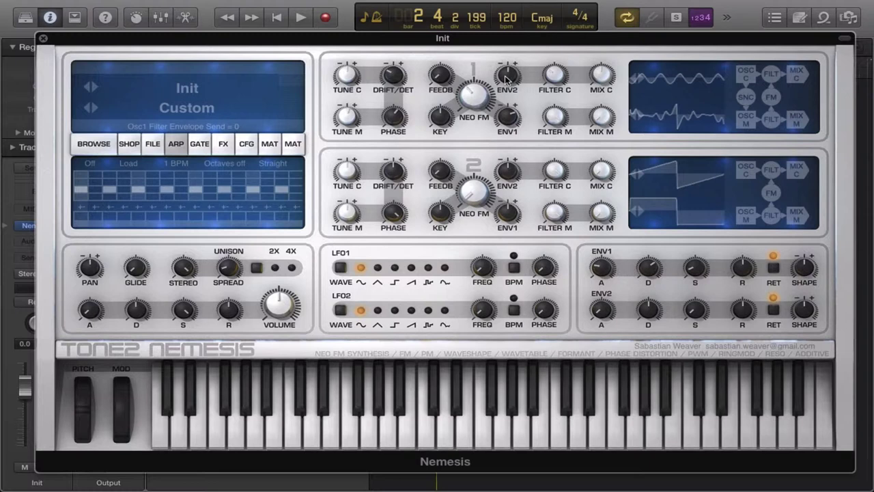
# - Send envelope 2 to oscillator 1's filter, adjust the envelope's decay, and set the carrier filter to 2
pyautogui.moveTo(509, 74); pyautogui.dragTo(516, 41)
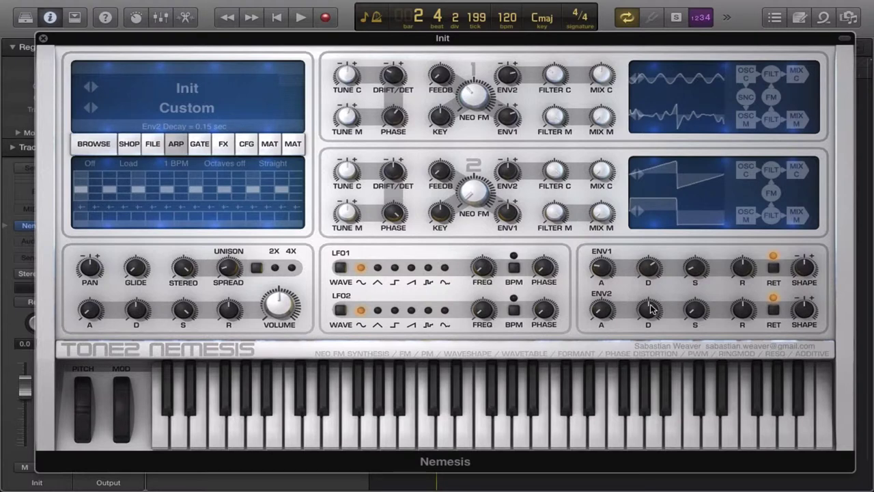
pyautogui.moveTo(650, 309); pyautogui.dragTo(650, 280)
pyautogui.click(556, 74)
pyautogui.moveTo(555, 77); pyautogui.dragTo(544, 107)
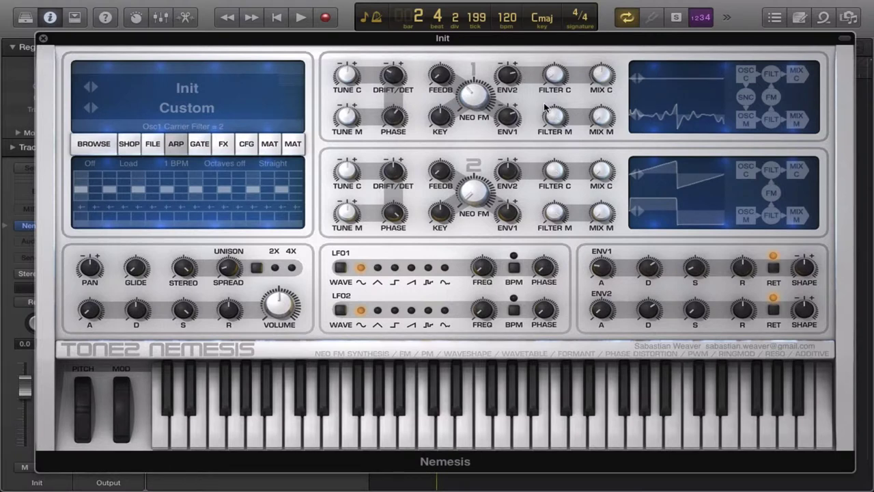
pyautogui.moveTo(650, 308); pyautogui.dragTo(638, 329)
# - Copy oscillator 1's settings to oscillator 2 and set oscillator 2's carrier filter to 23
pyautogui.click(153, 143)
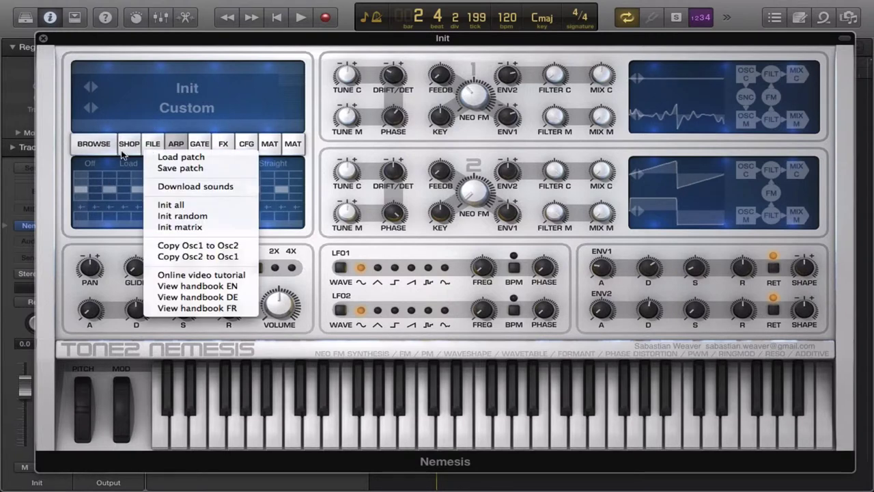
pyautogui.click(197, 248)
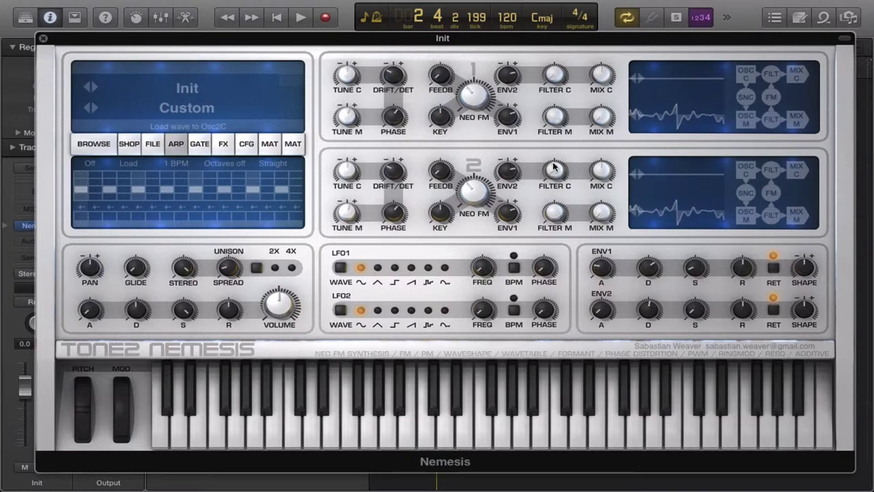
pyautogui.moveTo(554, 172); pyautogui.dragTo(556, 161)
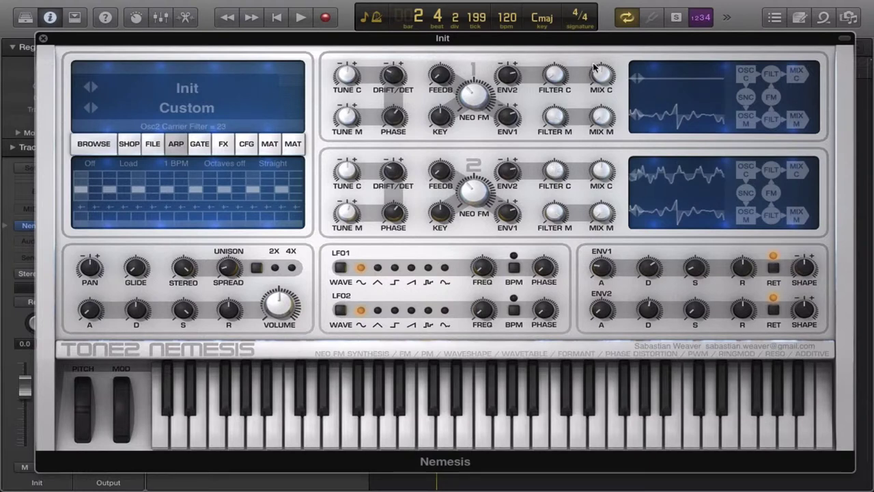
# - Load the wave file EK Type 1.wav as oscillator 2's carrier wave
pyautogui.click(687, 172)
pyautogui.click(686, 202)
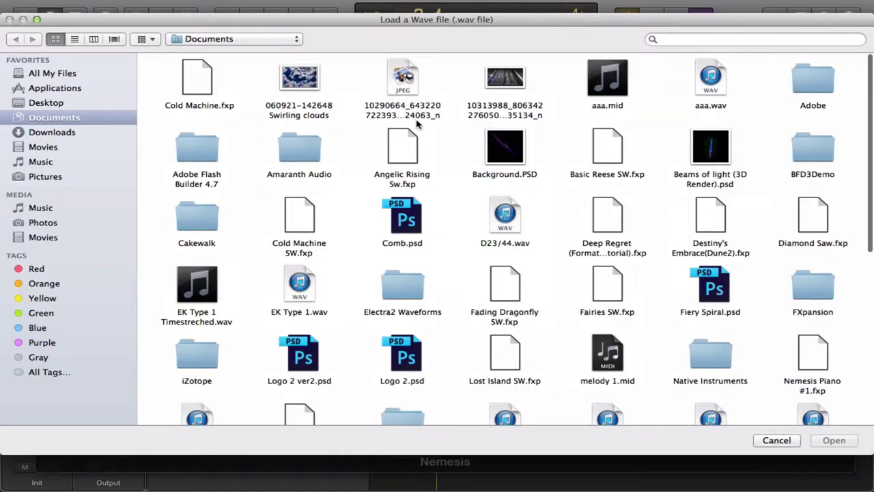
pyautogui.click(328, 384)
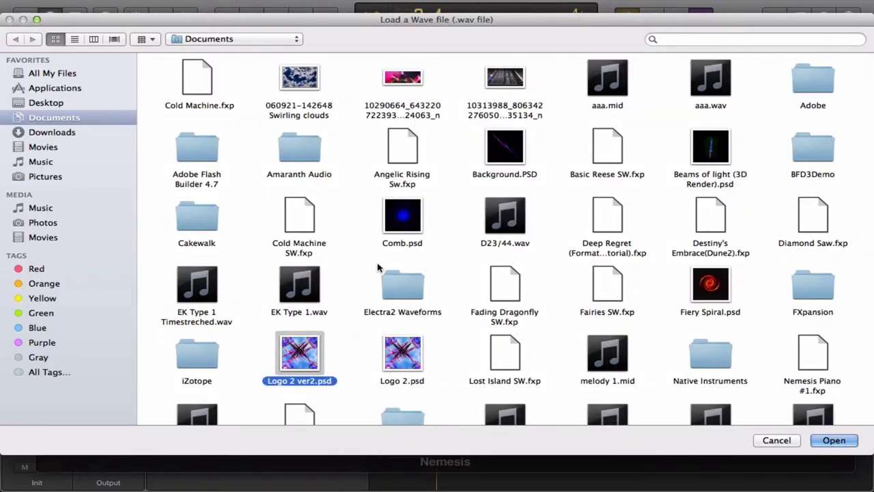
pyautogui.click(356, 314)
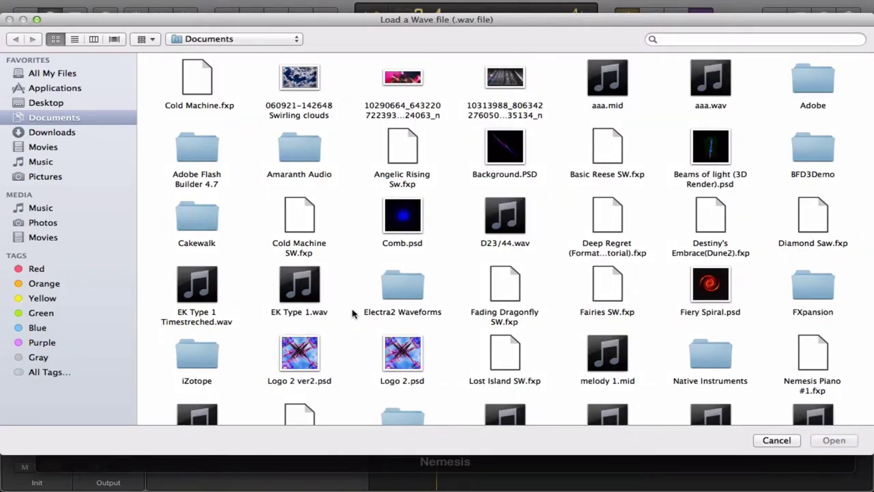
pyautogui.doubleClick(294, 287)
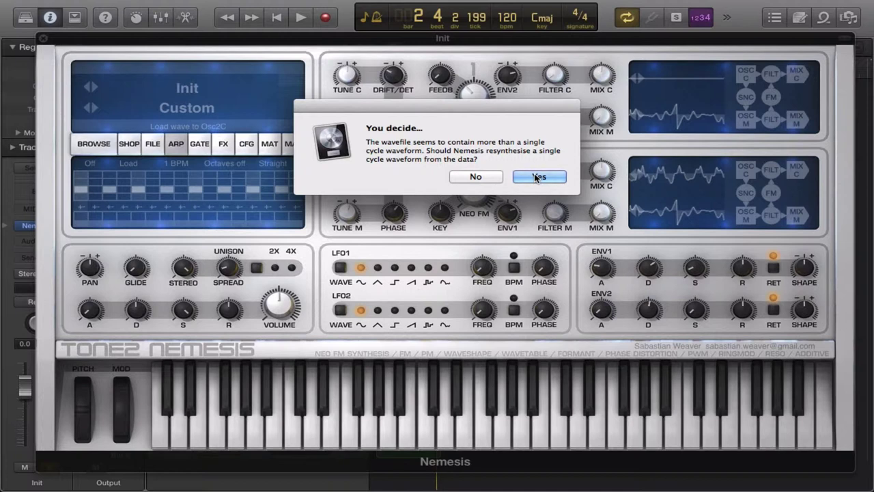
pyautogui.click(495, 177)
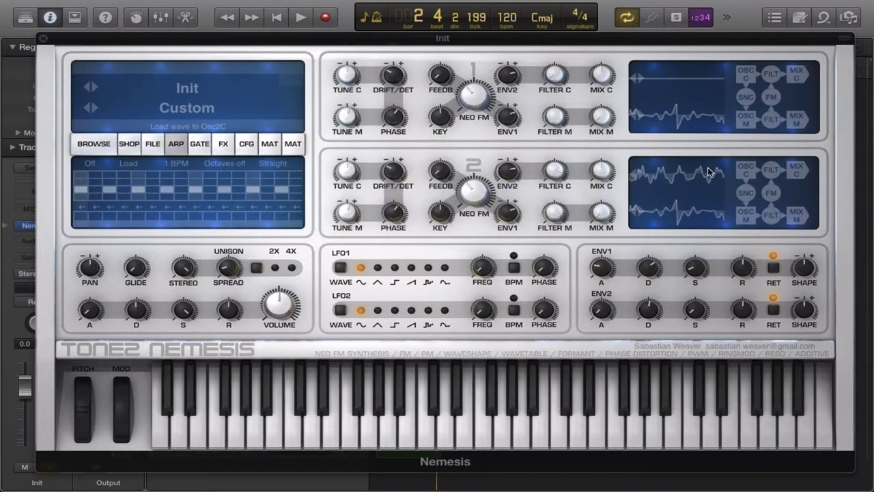
pyautogui.click(627, 191)
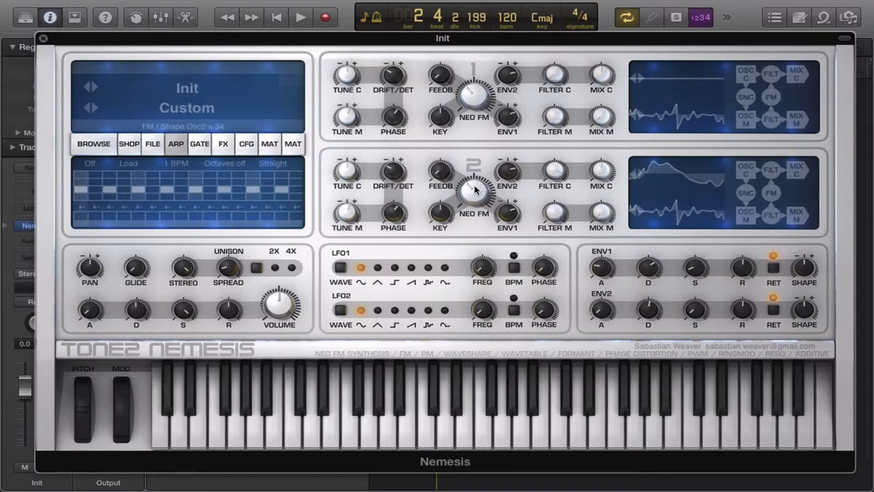
# - Adjust oscillator 2's carrier tuning and envelope 1 send, and set its FM amount to 24
pyautogui.moveTo(476, 191); pyautogui.dragTo(469, 215)
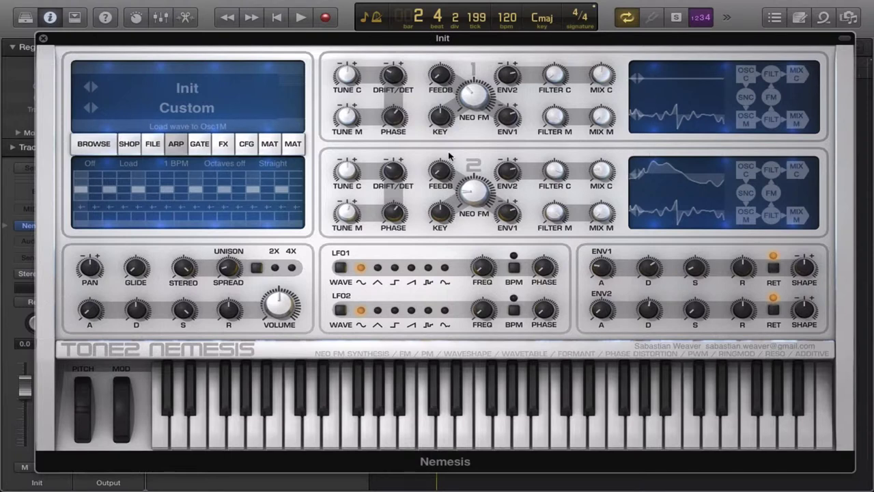
pyautogui.moveTo(349, 168)
pyautogui.mouseDown()
pyautogui.moveTo(347, 182)
pyautogui.moveTo(347, 166)
pyautogui.mouseUp()
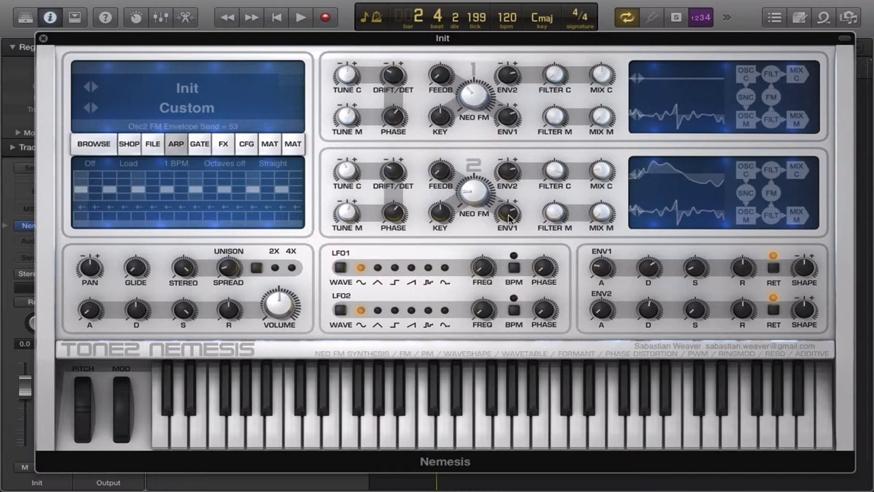
pyautogui.moveTo(513, 215); pyautogui.dragTo(506, 256)
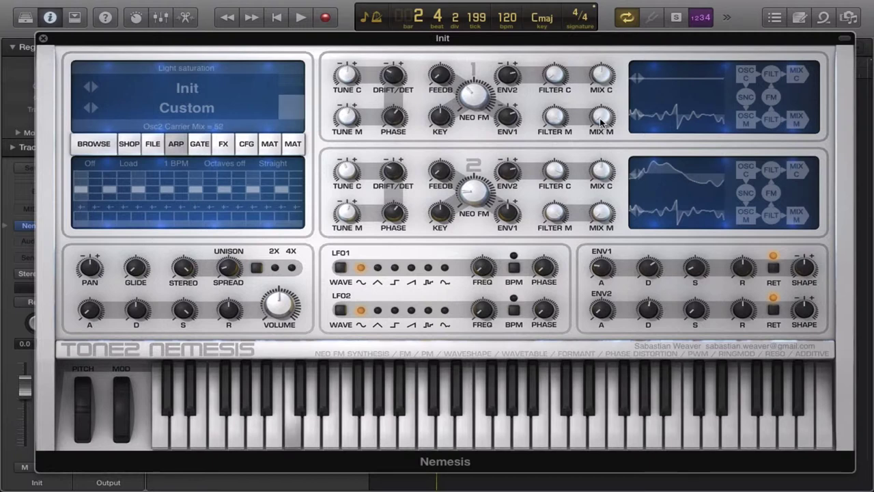
pyautogui.moveTo(470, 200); pyautogui.dragTo(466, 185)
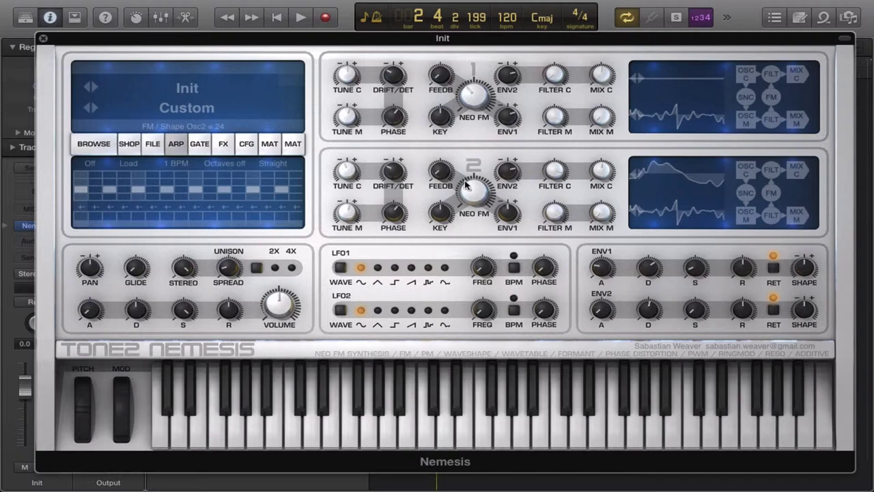
# - Set the patch's punch mode to Heavy punch and its fatness to Fat 2 in the setup options
pyautogui.click(240, 145)
pyautogui.click(222, 145)
pyautogui.click(246, 144)
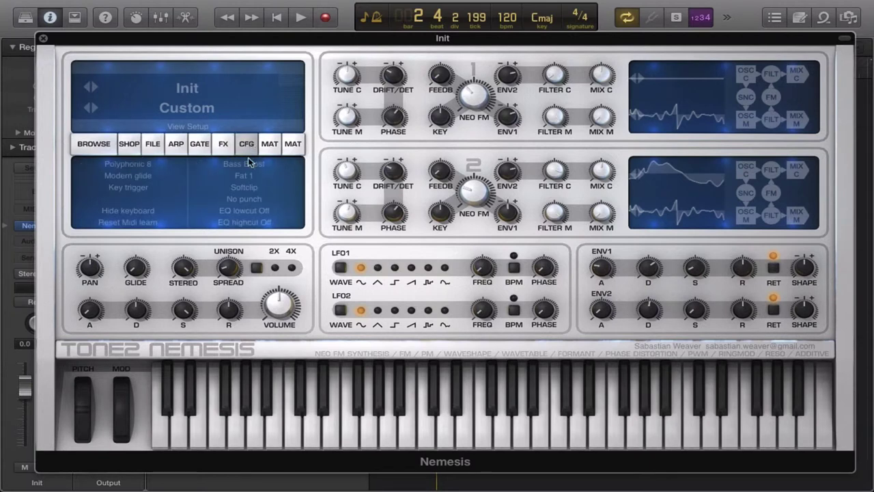
pyautogui.click(247, 198)
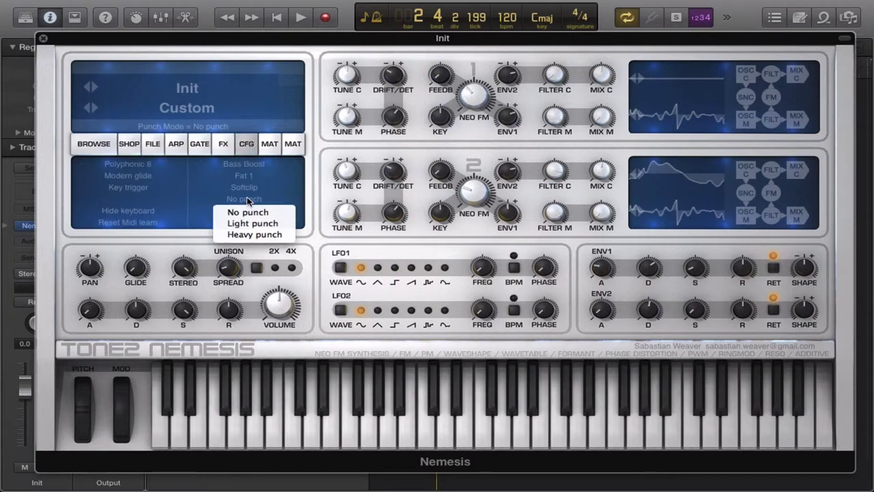
pyautogui.click(258, 235)
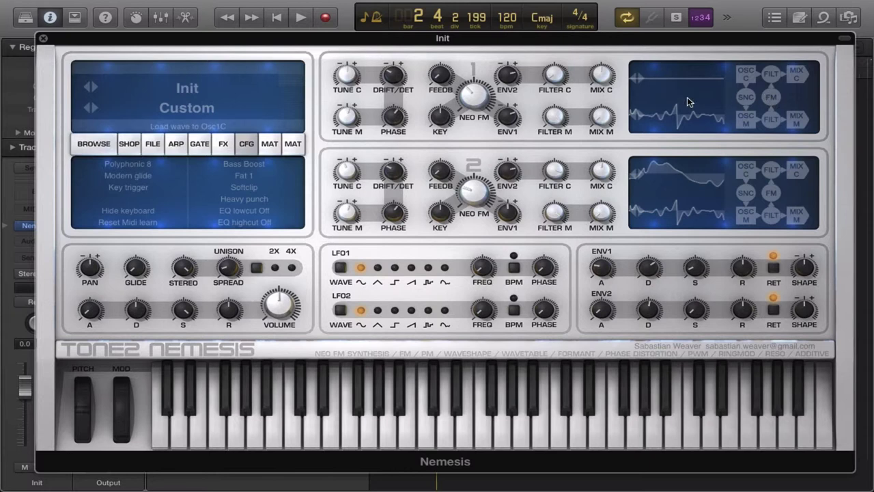
pyautogui.click(251, 178)
pyautogui.click(258, 244)
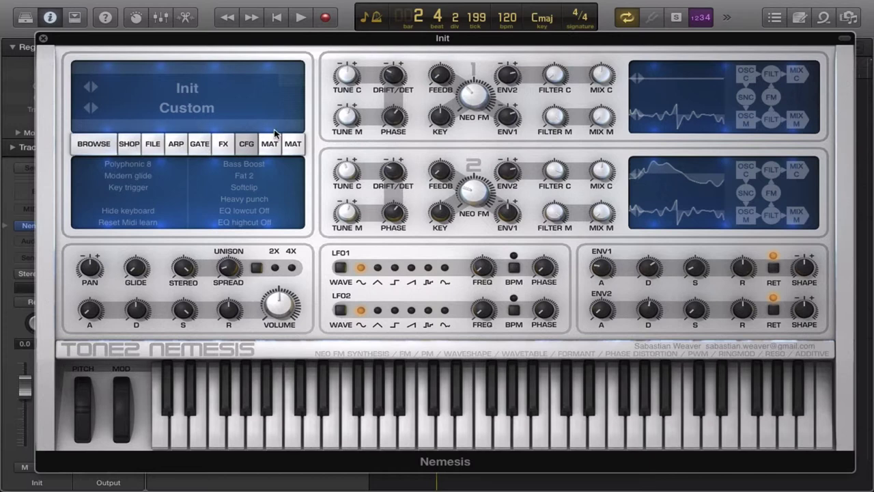
# - Try the patch with the arpeggiator mode set to On, and switch the arpeggiator off again
pyautogui.click(183, 142)
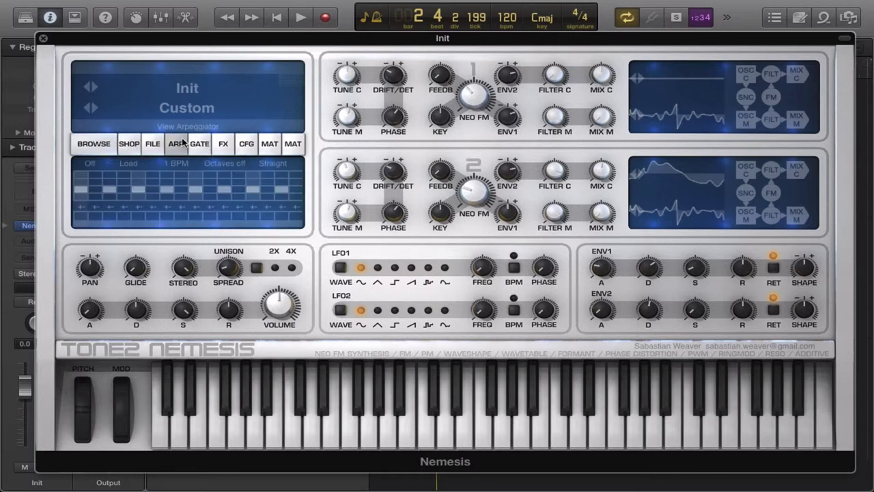
pyautogui.click(90, 164)
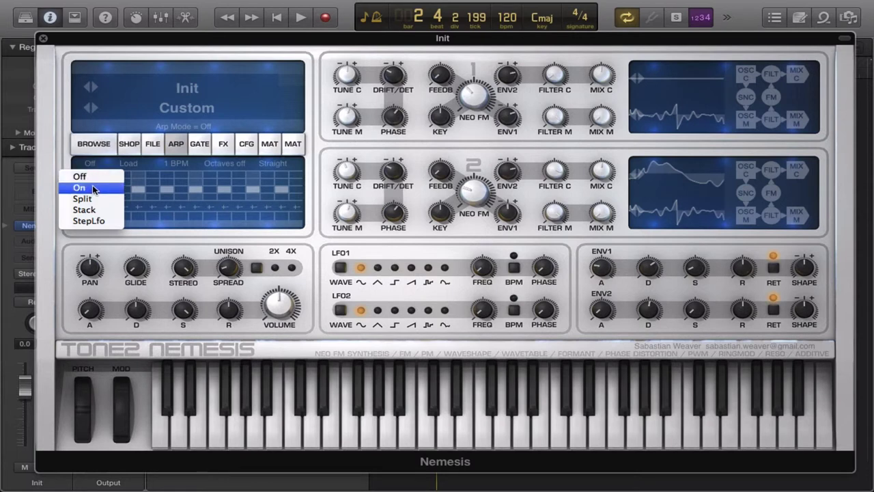
pyautogui.click(82, 187)
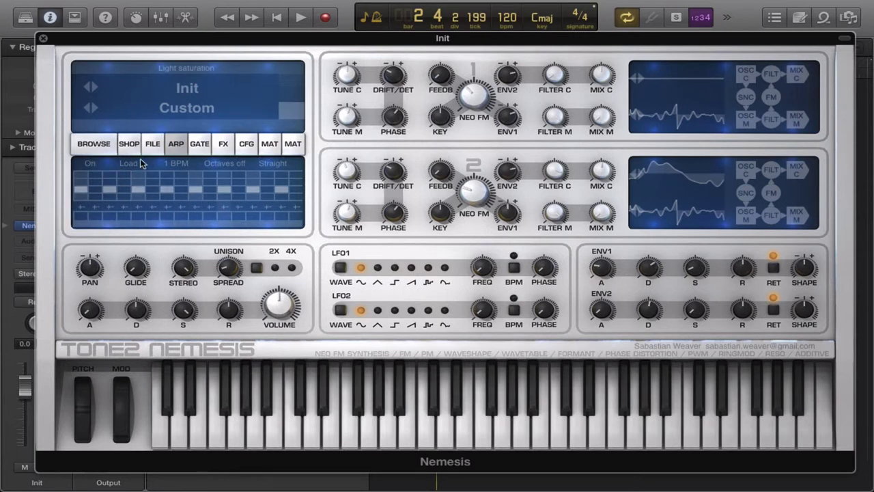
pyautogui.click(92, 164)
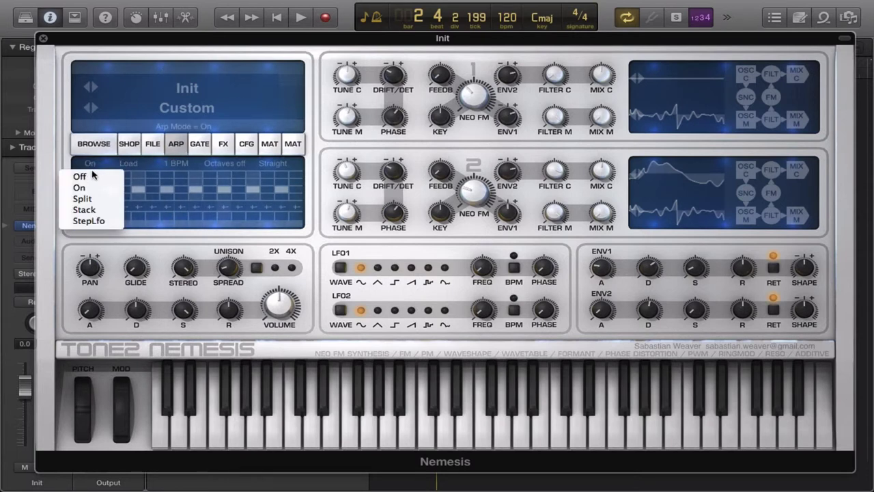
pyautogui.click(91, 175)
# - Add a Reverb Small as the first effect and set its mix to 35
pyautogui.click(225, 150)
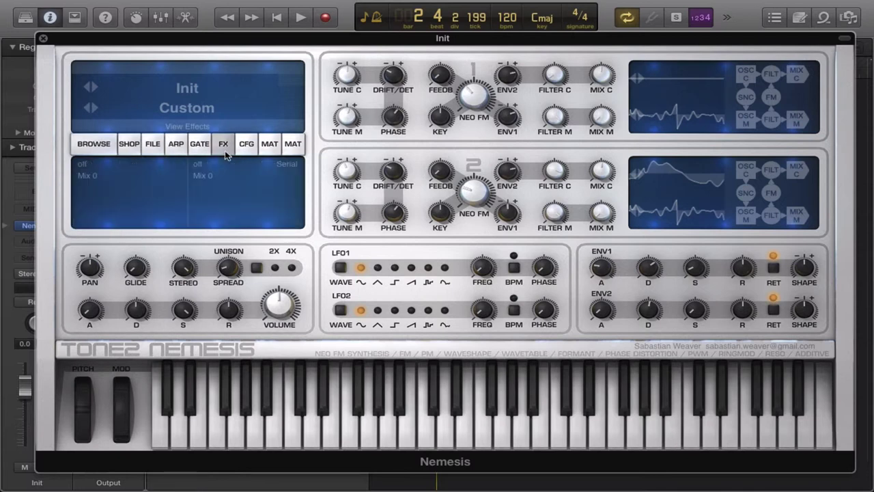
pyautogui.click(84, 165)
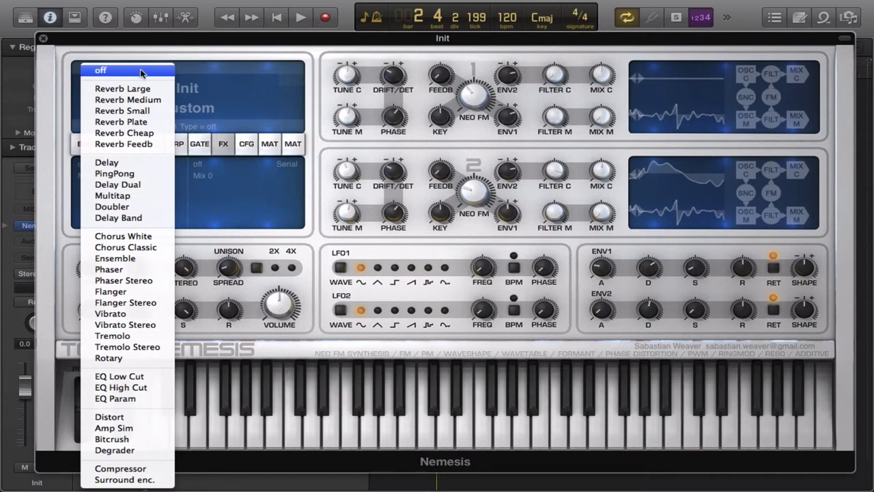
pyautogui.click(153, 110)
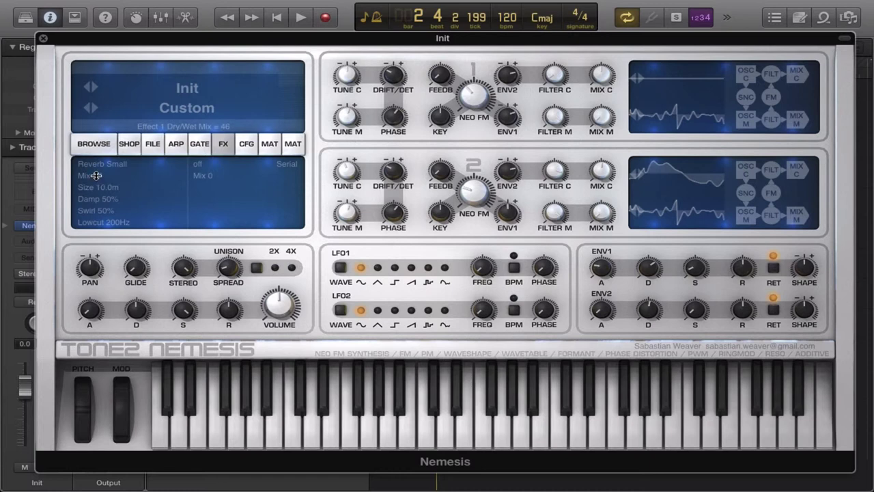
pyautogui.moveTo(95, 176); pyautogui.dragTo(95, 189)
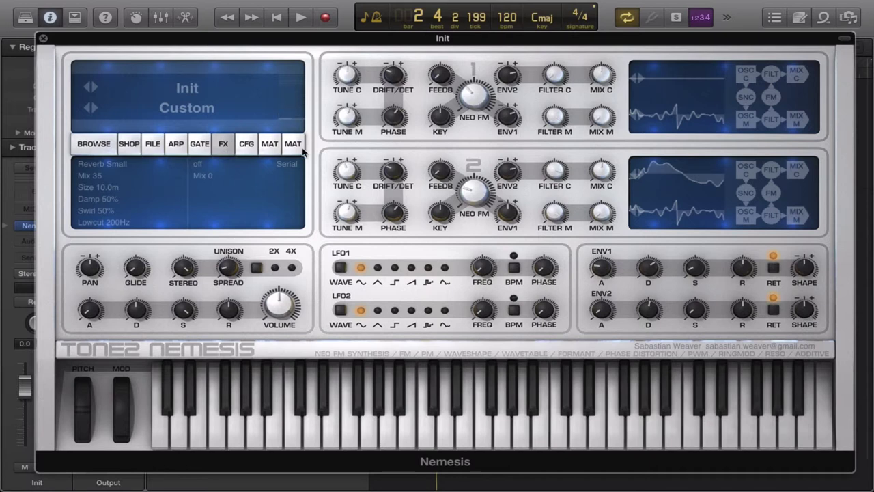
# - Route Modwheel to Feedback 1 at a send of 37.9 in the modulation matrix, and a second Modwheel slot to Feedback 2 with a positive send
pyautogui.click(269, 146)
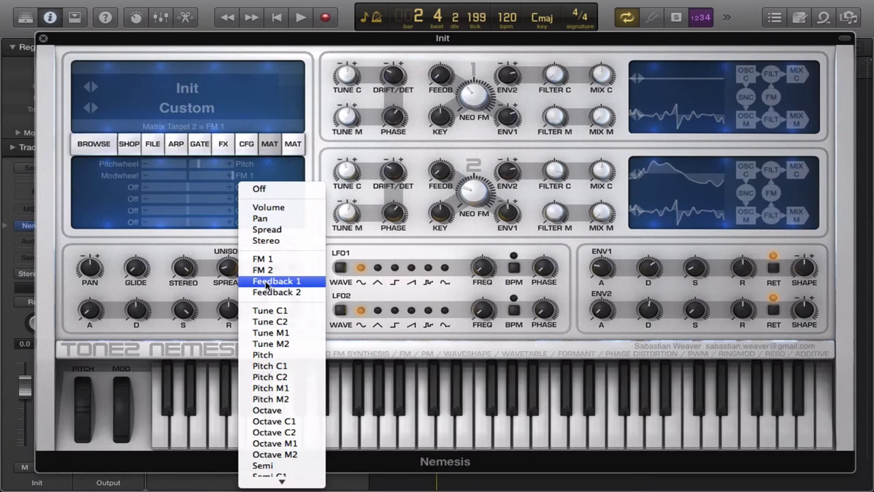
pyautogui.click(266, 282)
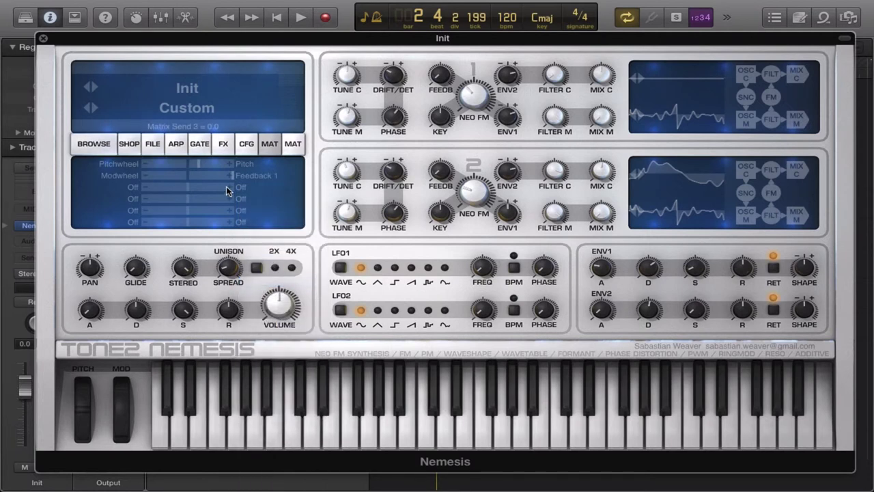
pyautogui.click(129, 187)
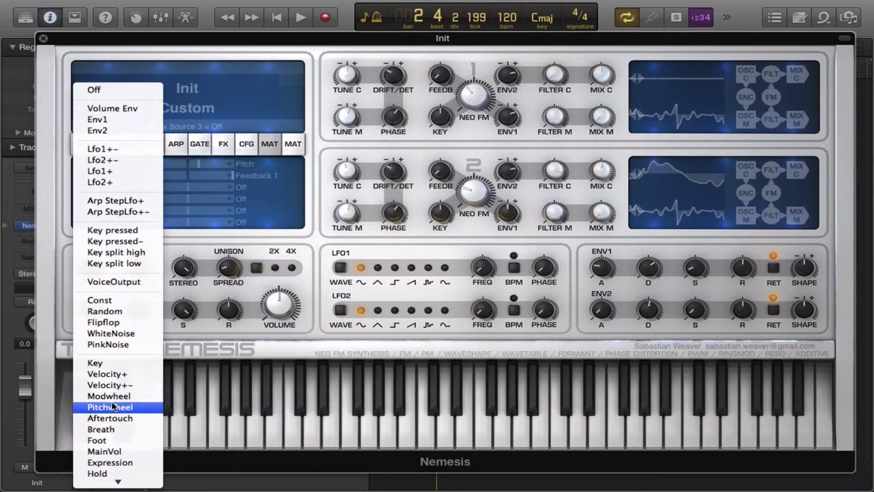
pyautogui.click(108, 394)
pyautogui.moveTo(219, 186)
pyautogui.mouseDown()
pyautogui.moveTo(234, 184)
pyautogui.moveTo(206, 174)
pyautogui.mouseUp()
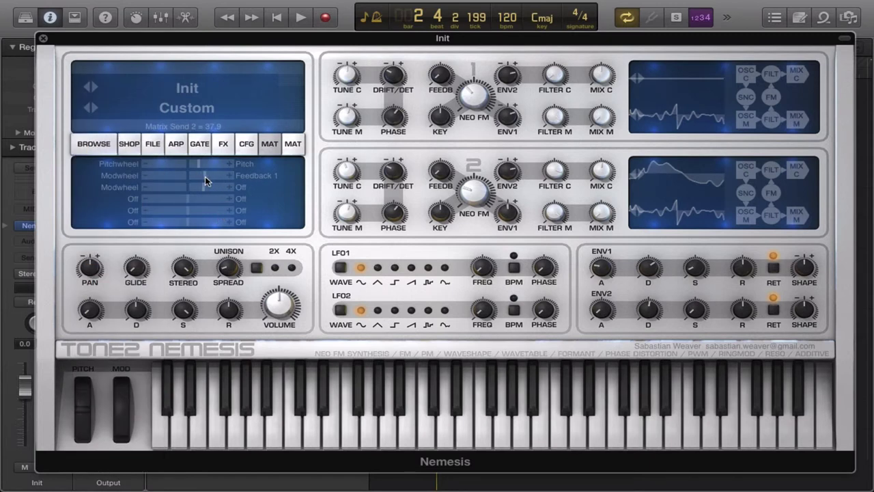
pyautogui.click(244, 186)
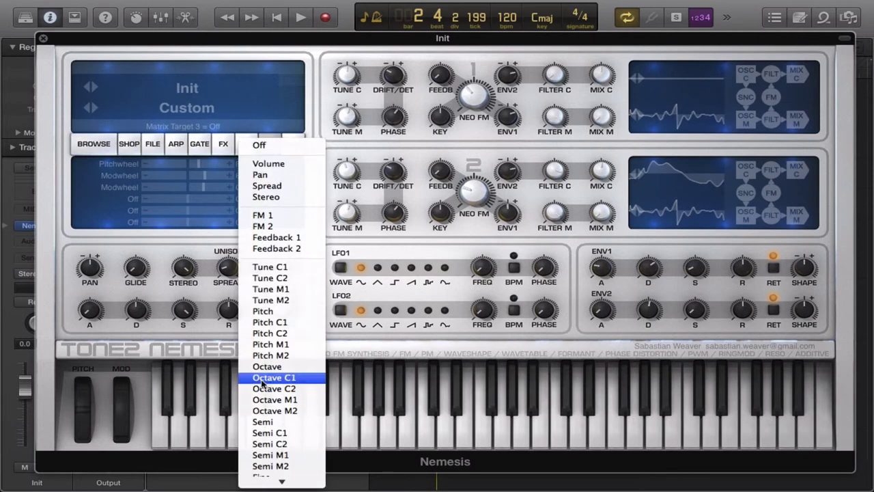
pyautogui.click(277, 248)
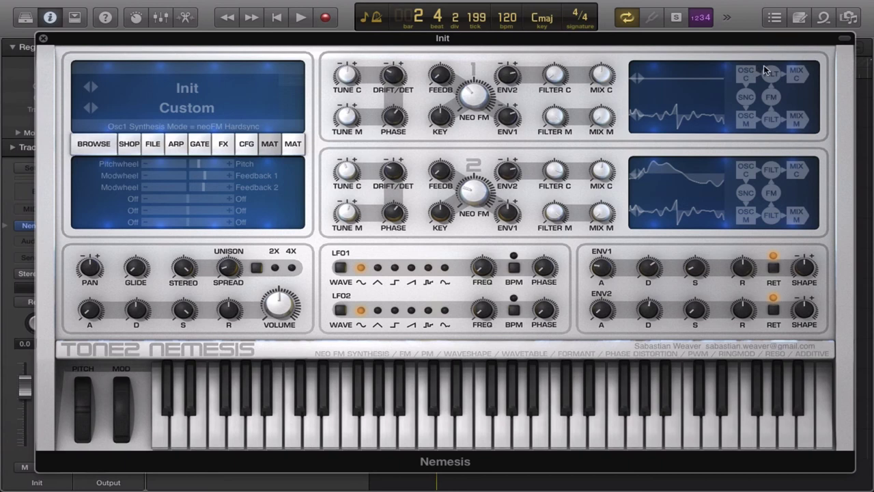
pyautogui.moveTo(738, 3)
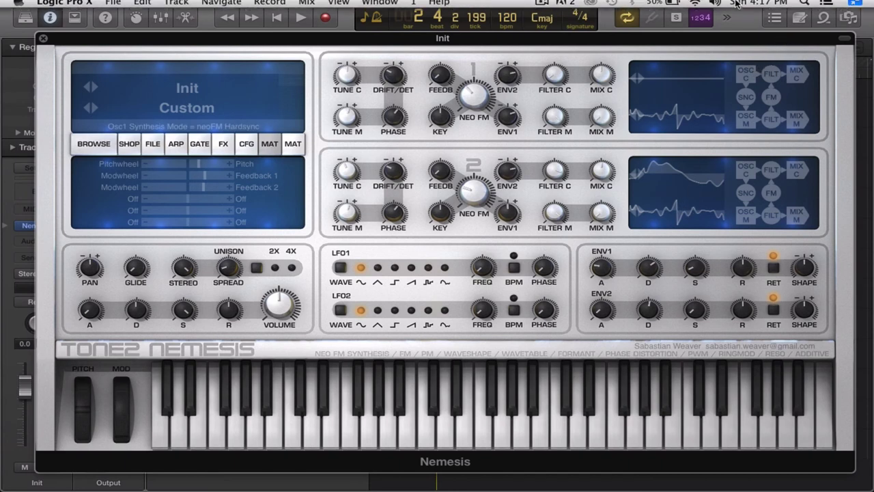
pyautogui.click(543, 7)
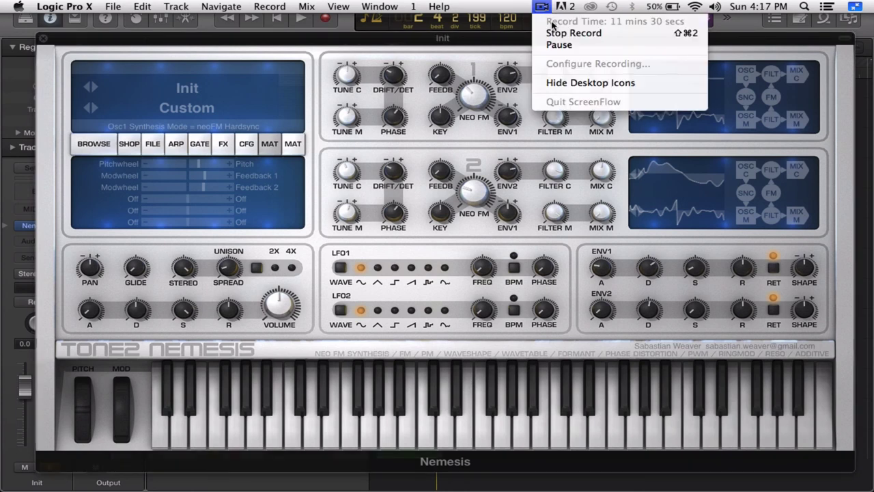